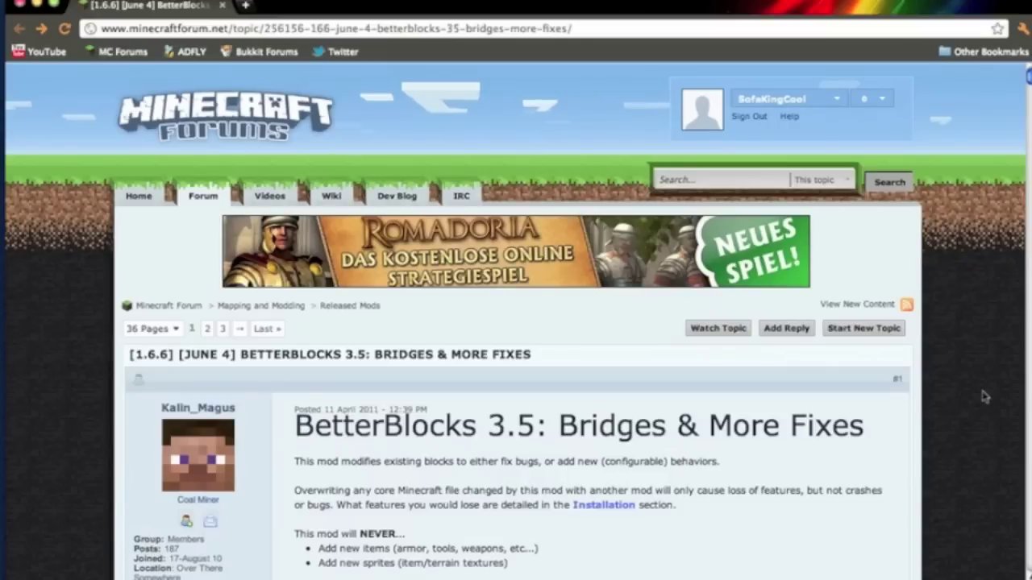
# Step: Review the BetterBlocks 3.5 forum post from the feature descriptions through the MacOS X installation instructions to the download links
pyautogui.scroll(-20, 979, 399)
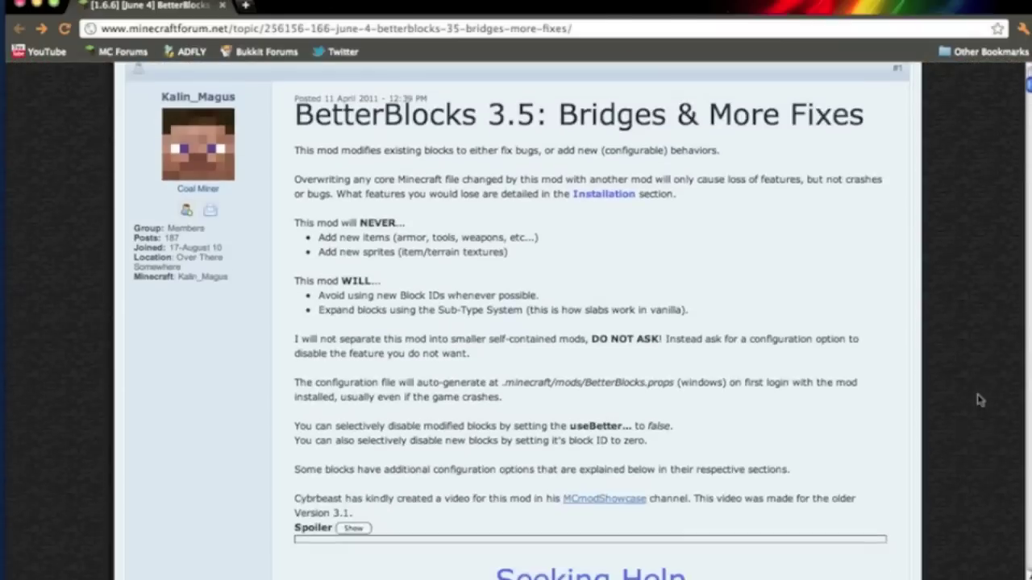
pyautogui.scroll(-20, 980, 400)
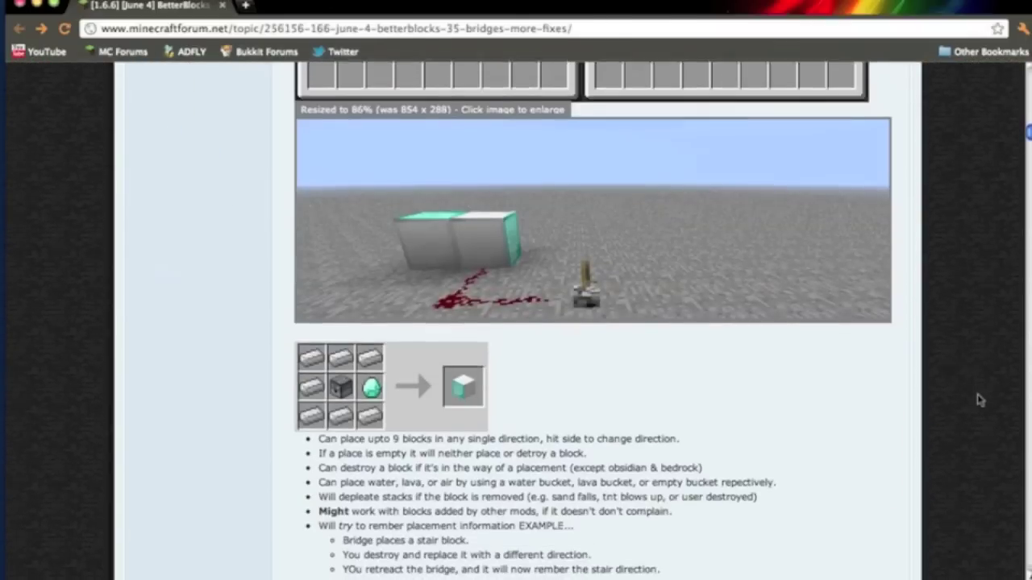
pyautogui.scroll(-20, 980, 400)
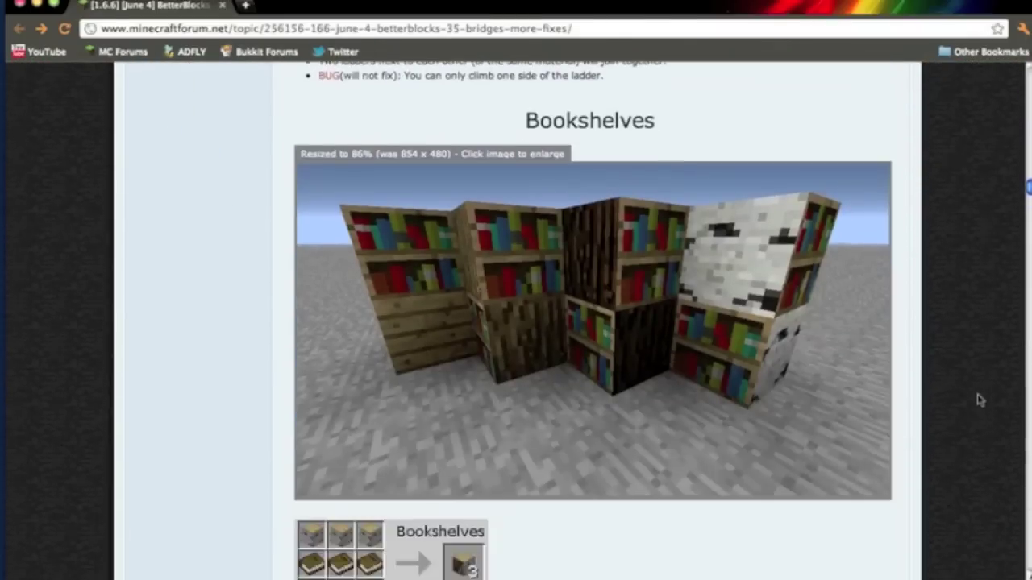
pyautogui.scroll(-20, 979, 400)
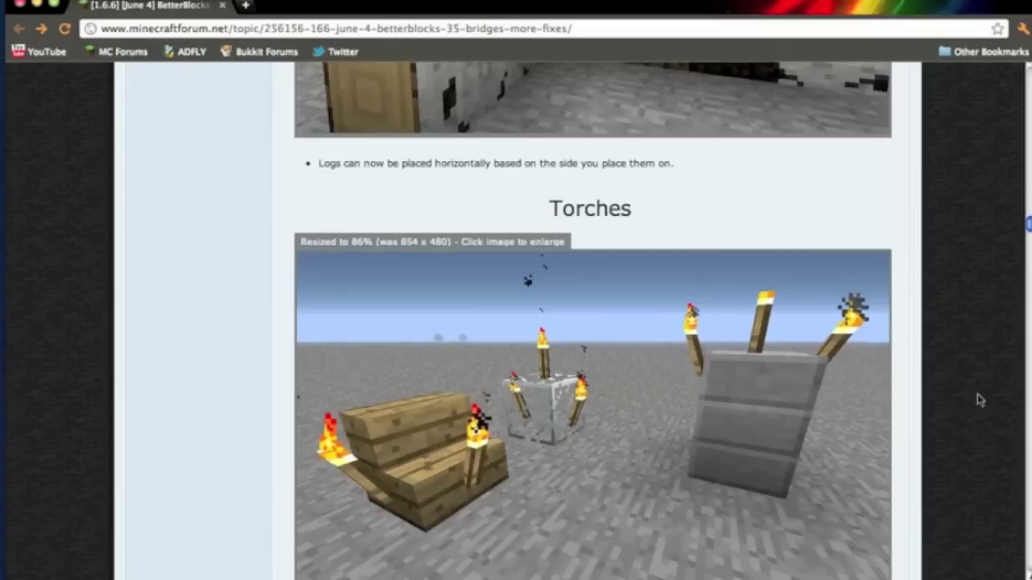
pyautogui.scroll(-20, 979, 400)
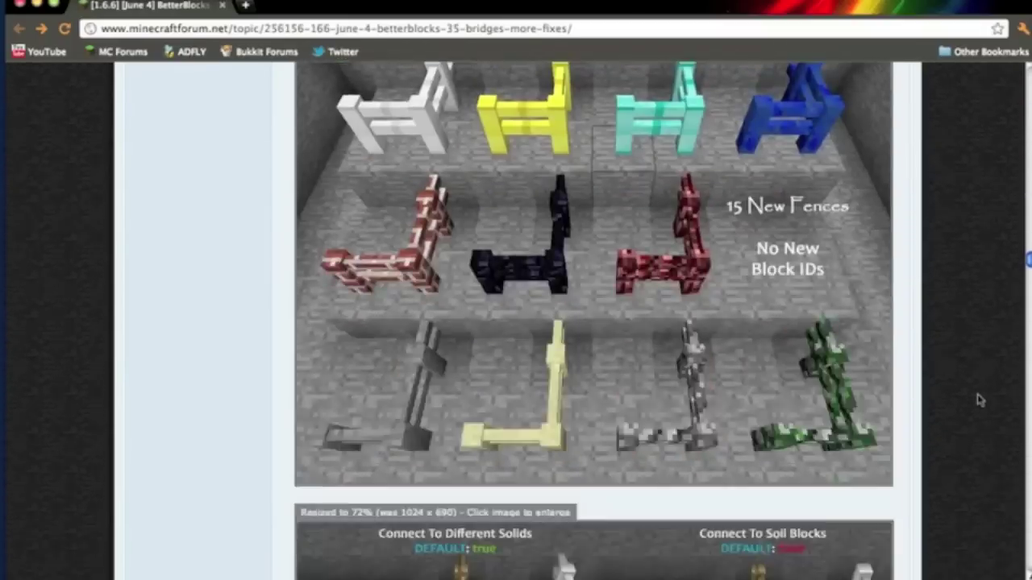
pyautogui.scroll(-20, 980, 400)
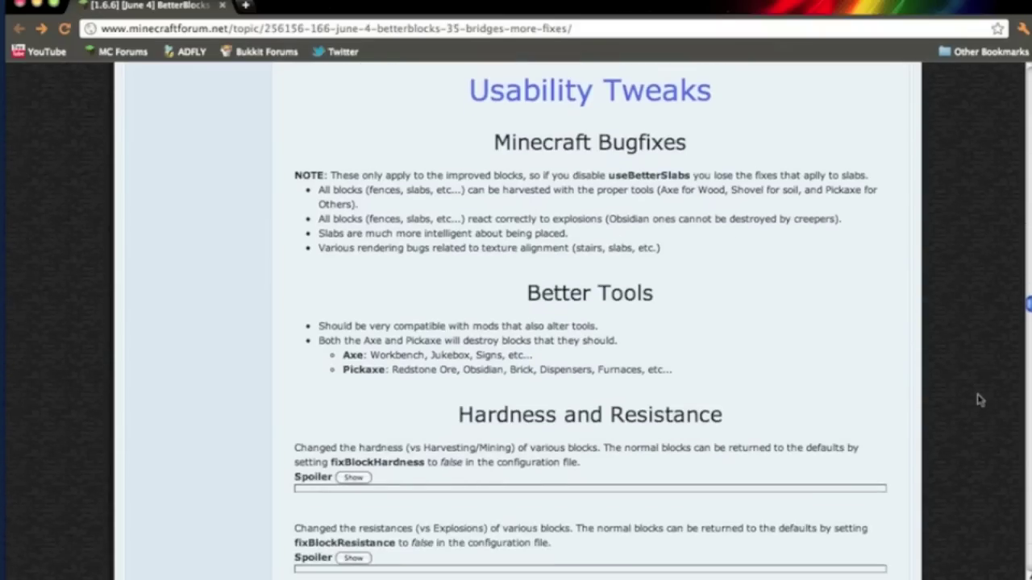
pyautogui.scroll(-10, 979, 400)
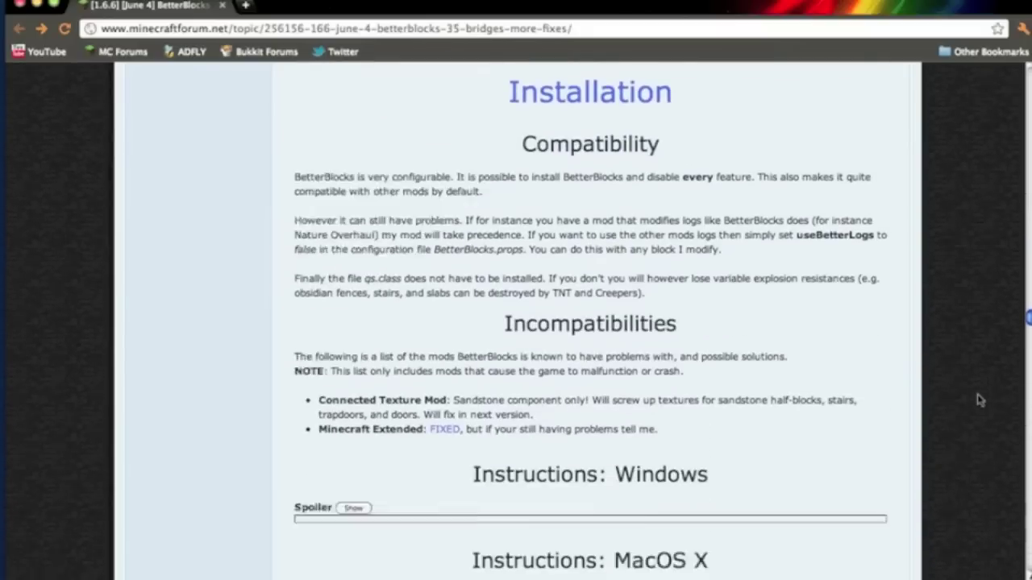
pyautogui.scroll(-10, 979, 399)
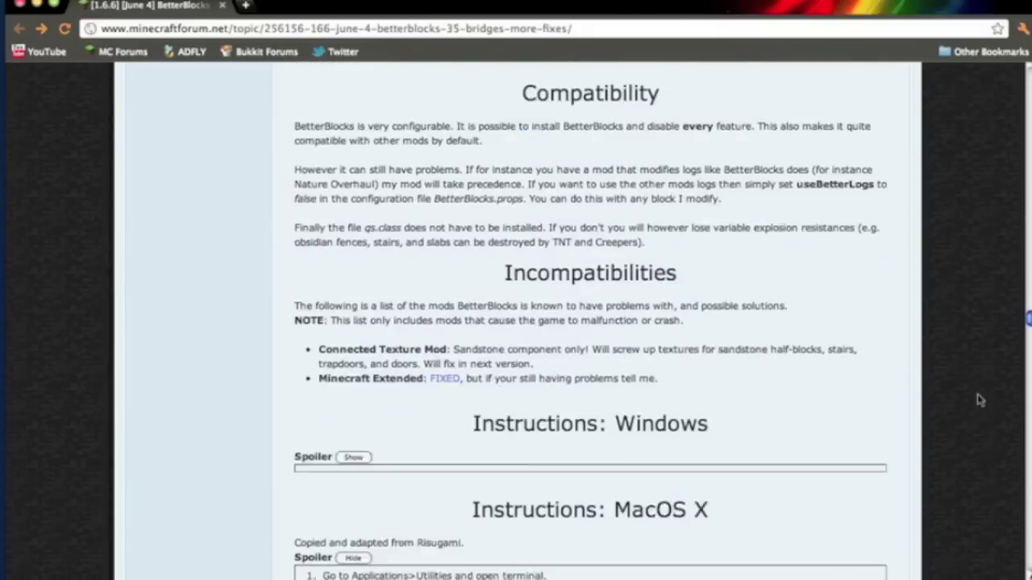
pyautogui.scroll(-5, 979, 400)
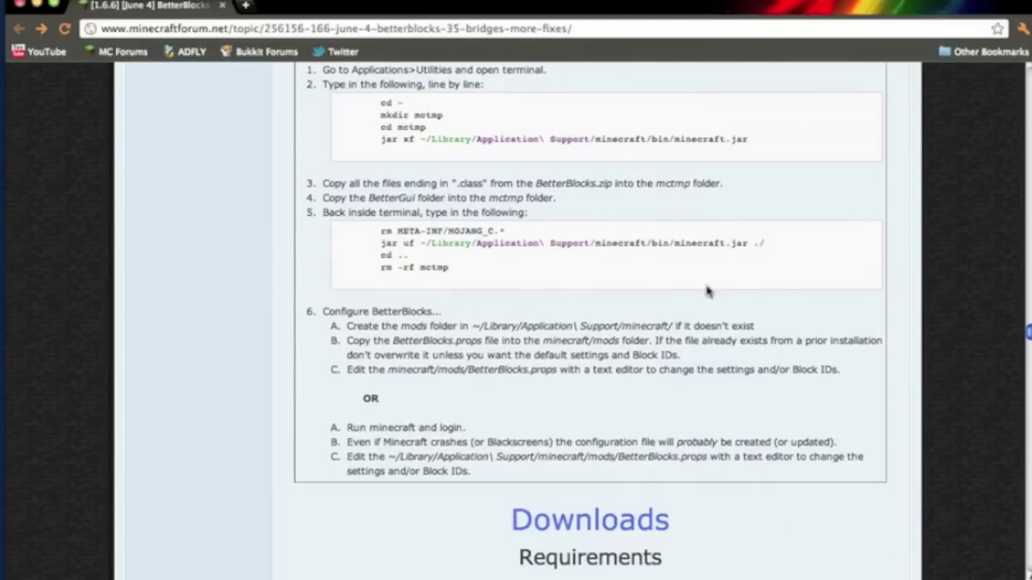
pyautogui.scroll(-8, 691, 406)
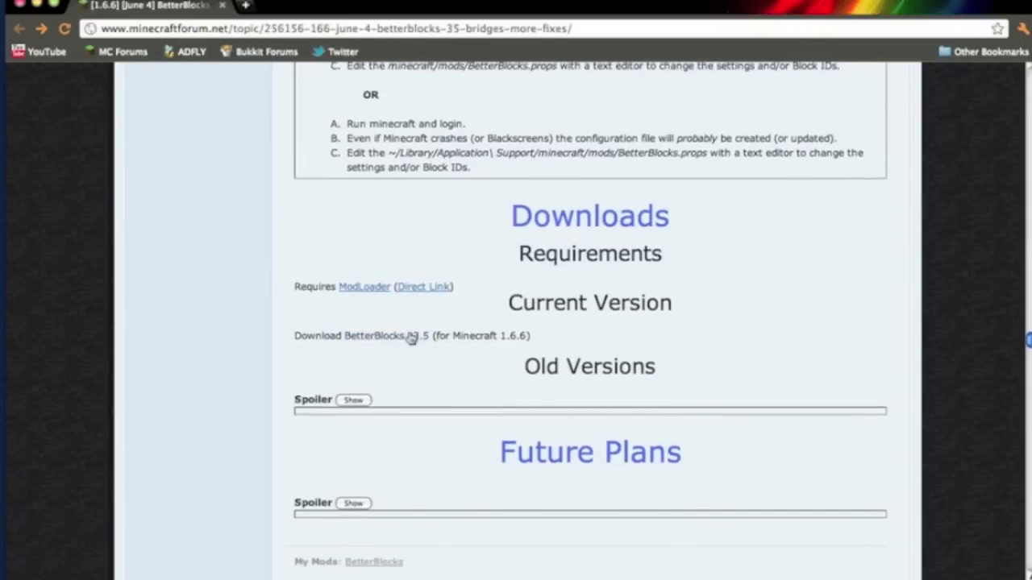
# Step: Read the Incompatibilities notes on Connected Texture Mod and Minecraft Extended in the BetterBlocks post
pyautogui.scroll(10, 399, 341)
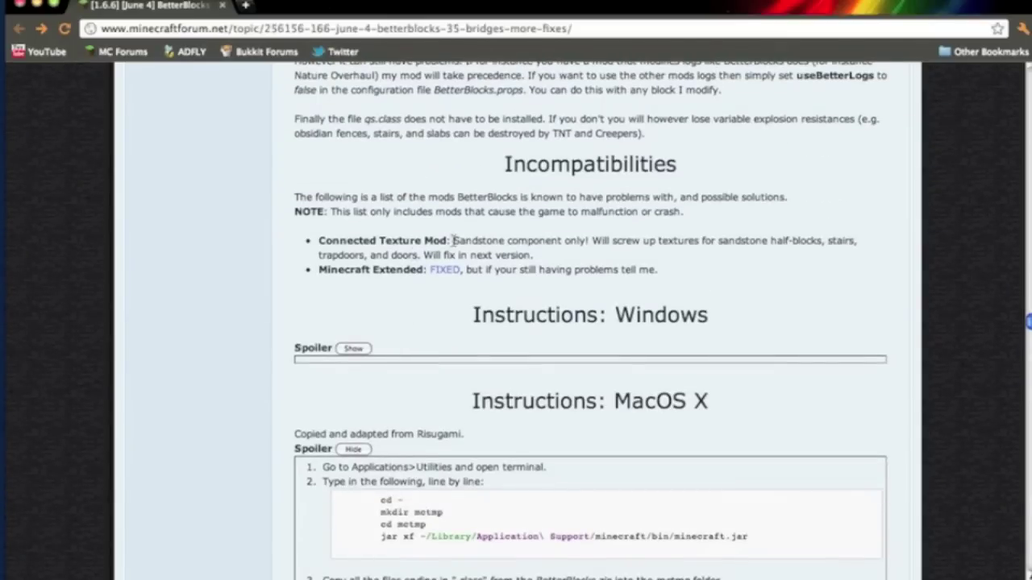
pyautogui.moveTo(455, 240); pyautogui.dragTo(524, 255)
pyautogui.click(524, 255)
pyautogui.moveTo(428, 269); pyautogui.dragTo(628, 282)
pyautogui.click(676, 280)
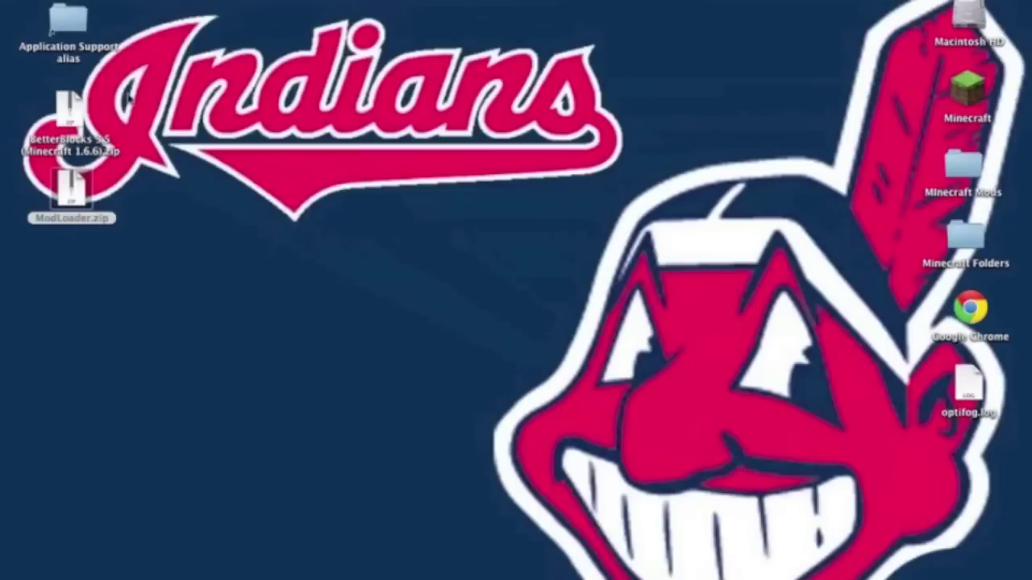
# Step: Switch to Finder and open the Library/Application Support/minecraft/bin folder in the home folder
pyautogui.click(142, 540)
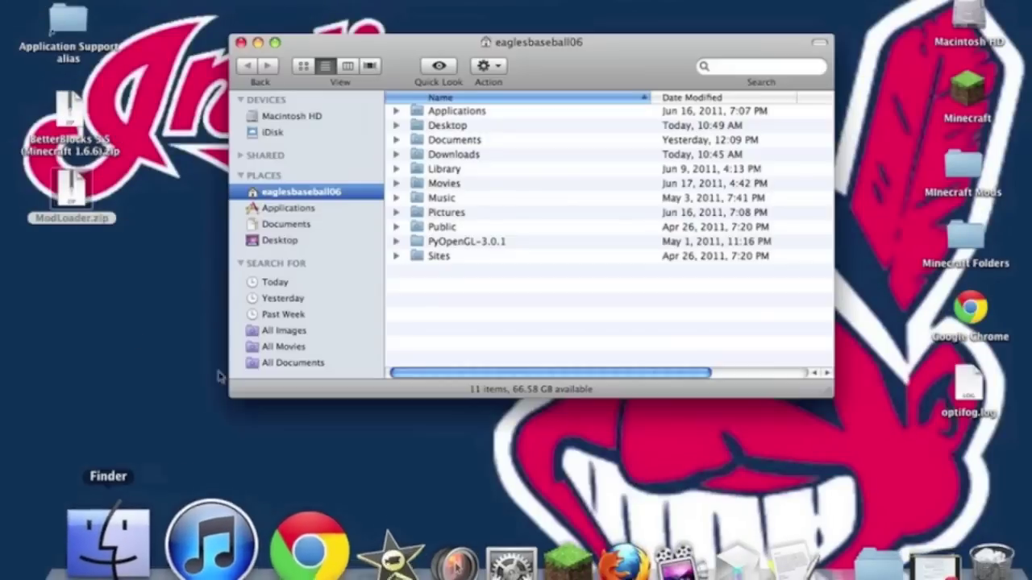
pyautogui.doubleClick(447, 171)
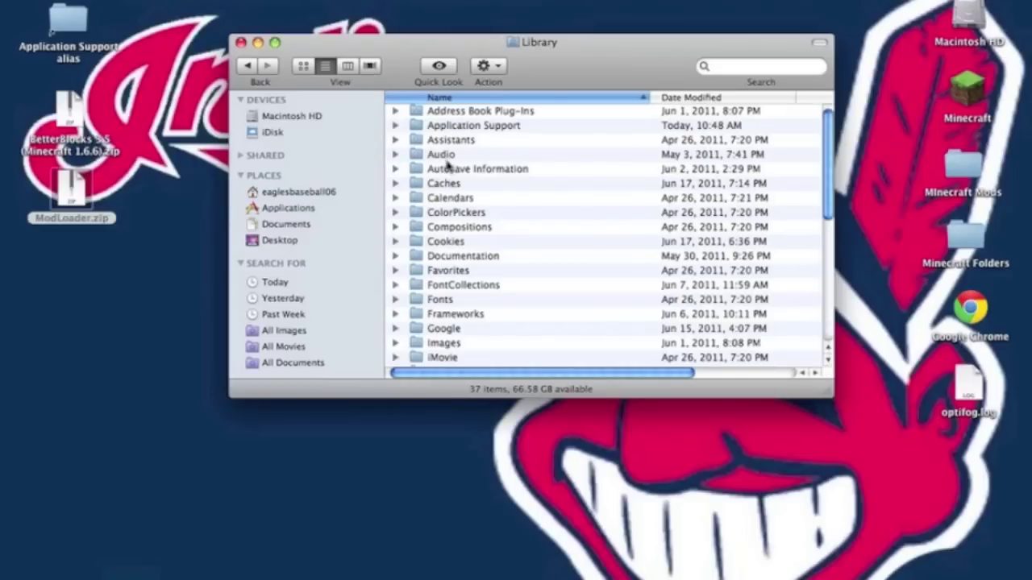
pyautogui.doubleClick(458, 127)
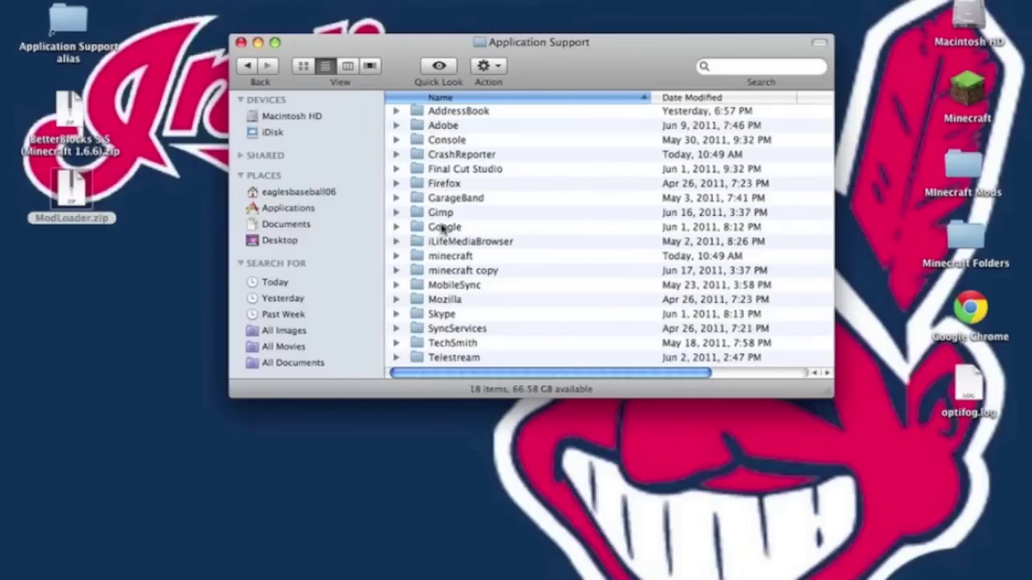
pyautogui.doubleClick(448, 255)
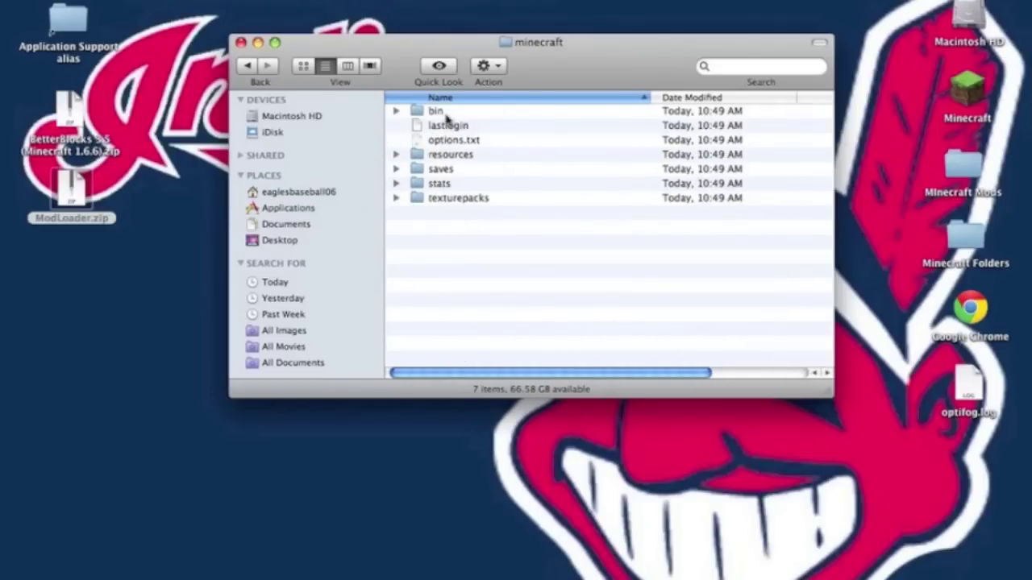
pyautogui.doubleClick(445, 115)
# Step: Compress minecraft.jar into a zip archive and extract that archive in the bin folder
pyautogui.rightClick(445, 169)
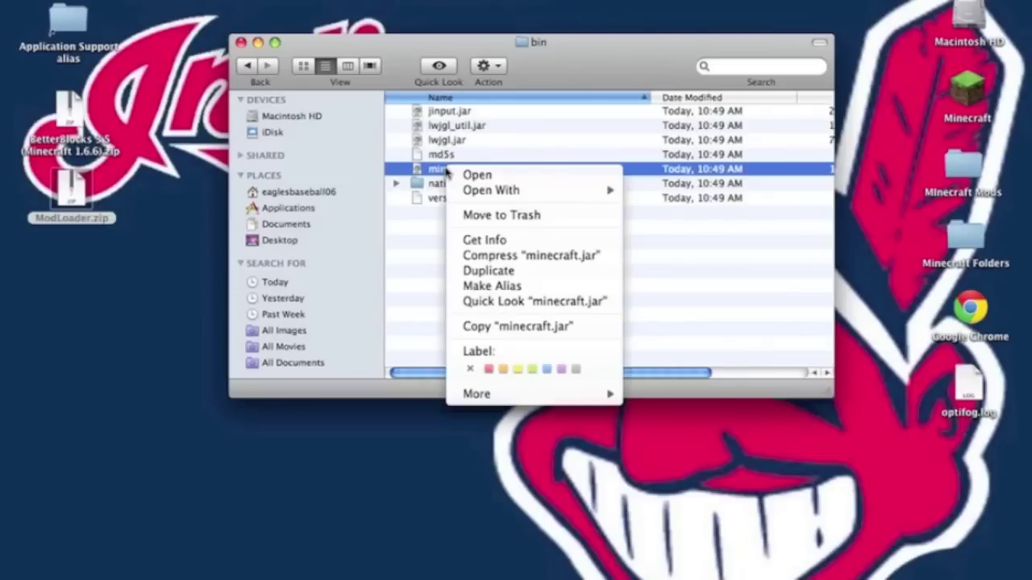
pyautogui.click(508, 256)
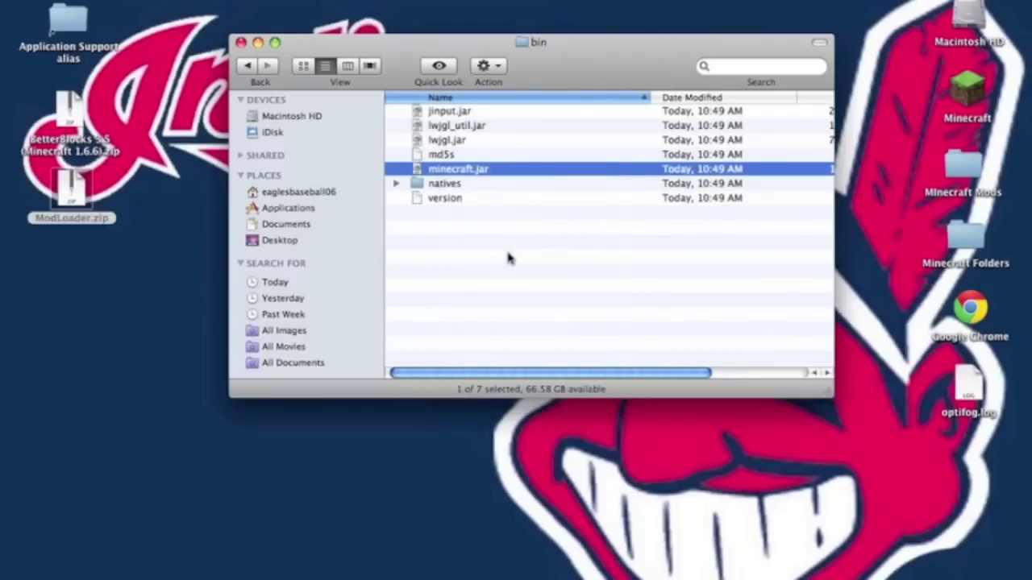
pyautogui.doubleClick(460, 184)
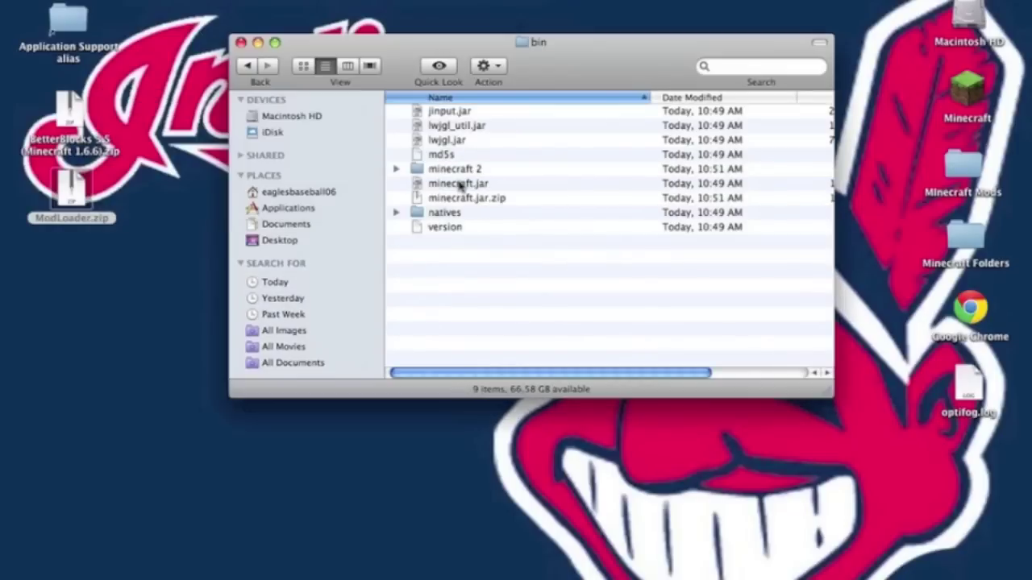
# Step: Move the original minecraft.jar file and minecraft.jar.zip to the Trash
pyautogui.rightClick(460, 183)
pyautogui.click(514, 229)
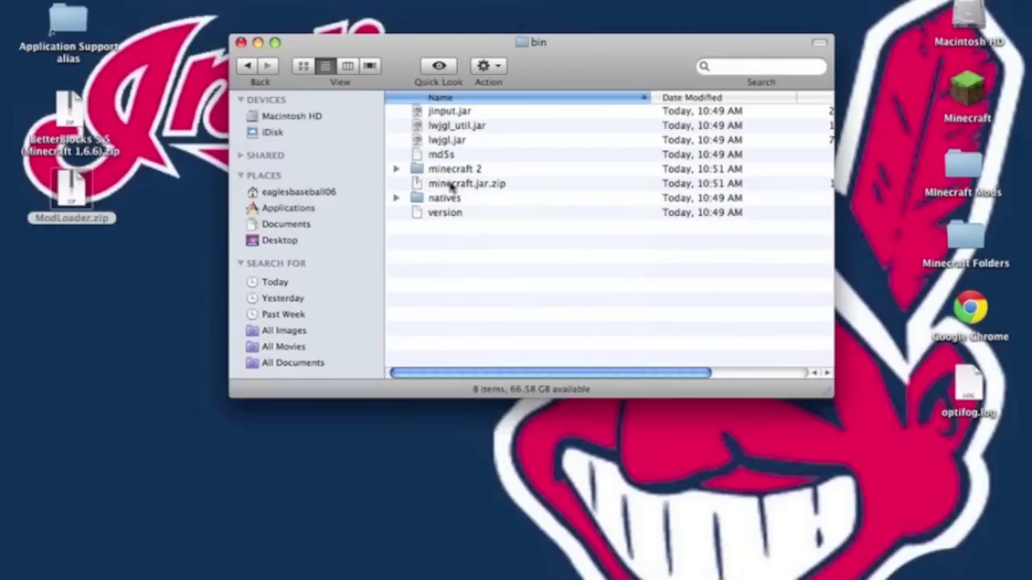
pyautogui.rightClick(461, 185)
pyautogui.click(484, 227)
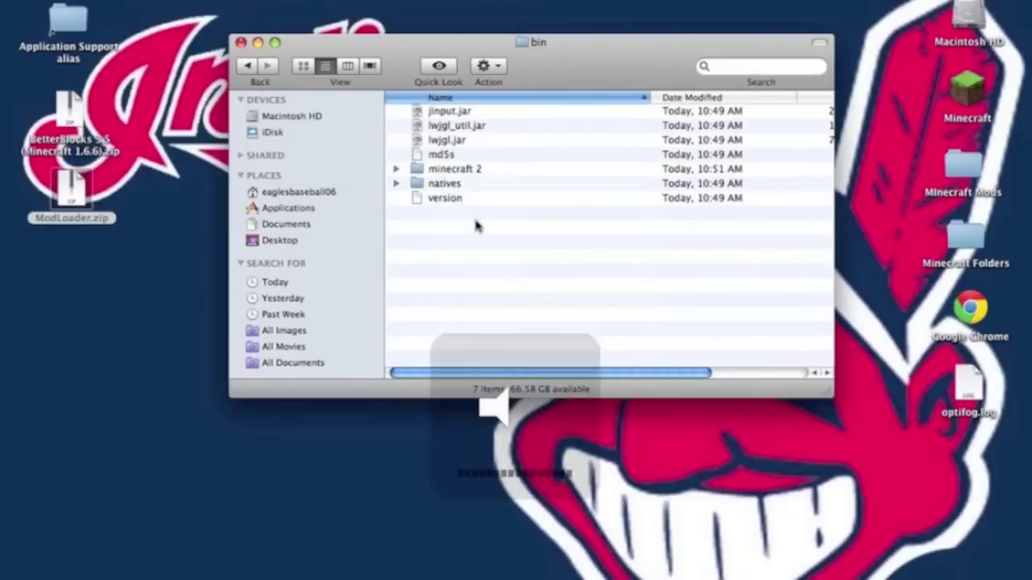
# Step: Rename the extracted minecraft 2 folder to minecraft.jar
pyautogui.click(457, 170)
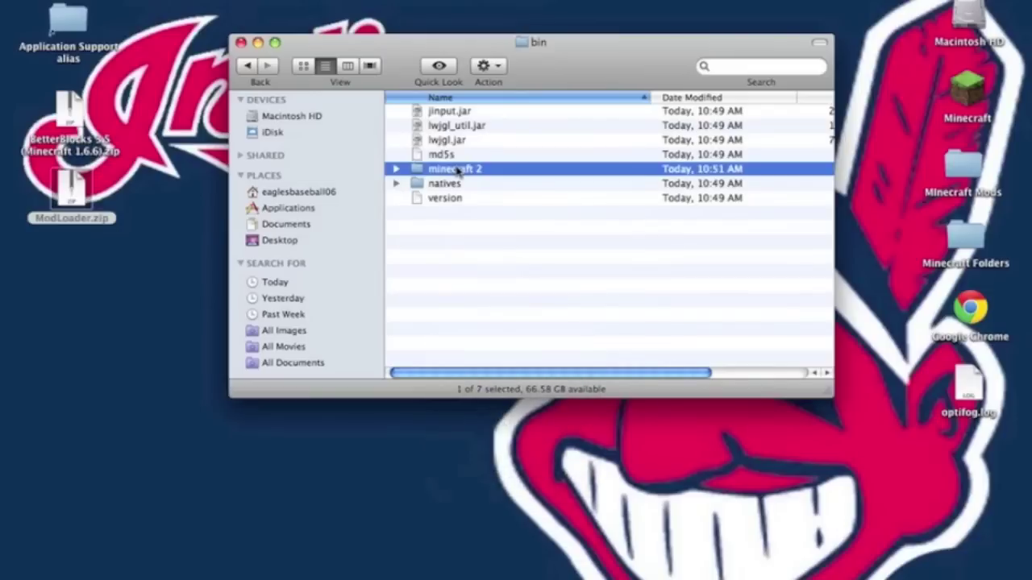
pyautogui.press('Return')
pyautogui.write('minecraft.jar')
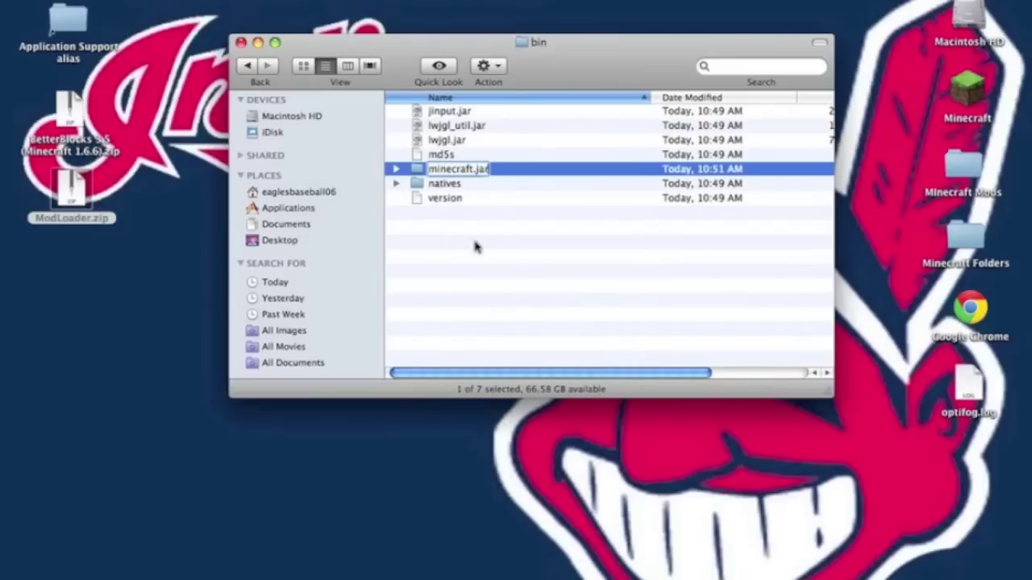
pyautogui.press('Return')
pyautogui.click(656, 201)
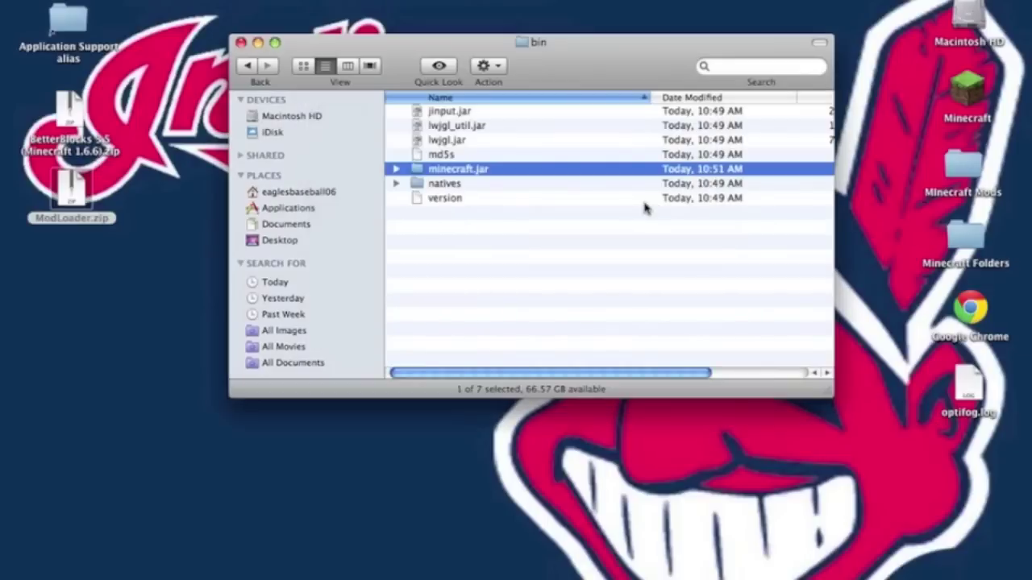
# Step: Move MOJANG_C.DSA and MOJANG_C.SF from the META-INF folder inside minecraft.jar to the Trash and return to the minecraft.jar folder
pyautogui.doubleClick(481, 171)
pyautogui.scroll(-20, 478, 178)
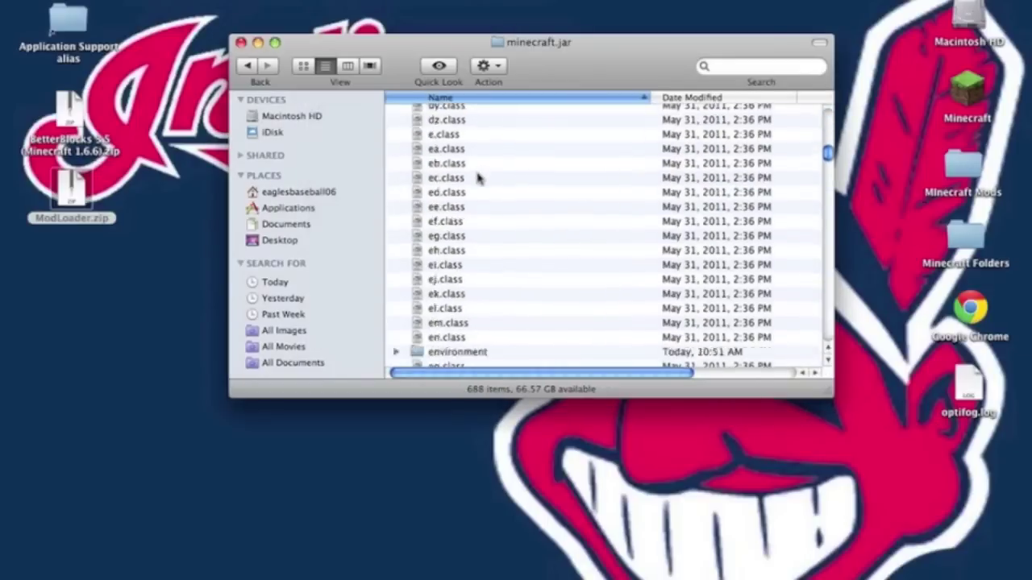
pyautogui.scroll(-20, 477, 177)
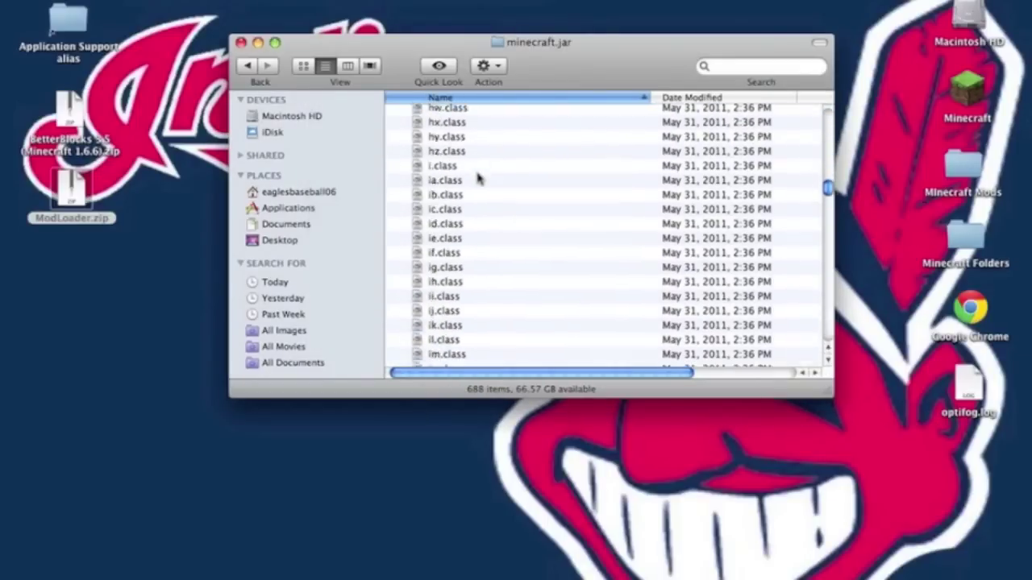
pyautogui.scroll(-20, 478, 178)
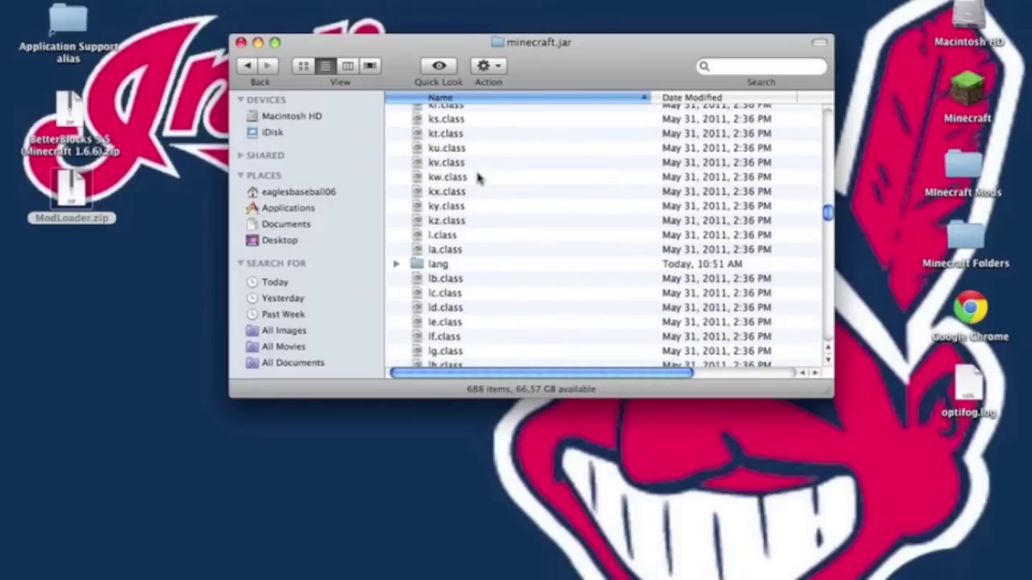
pyautogui.scroll(-15, 477, 177)
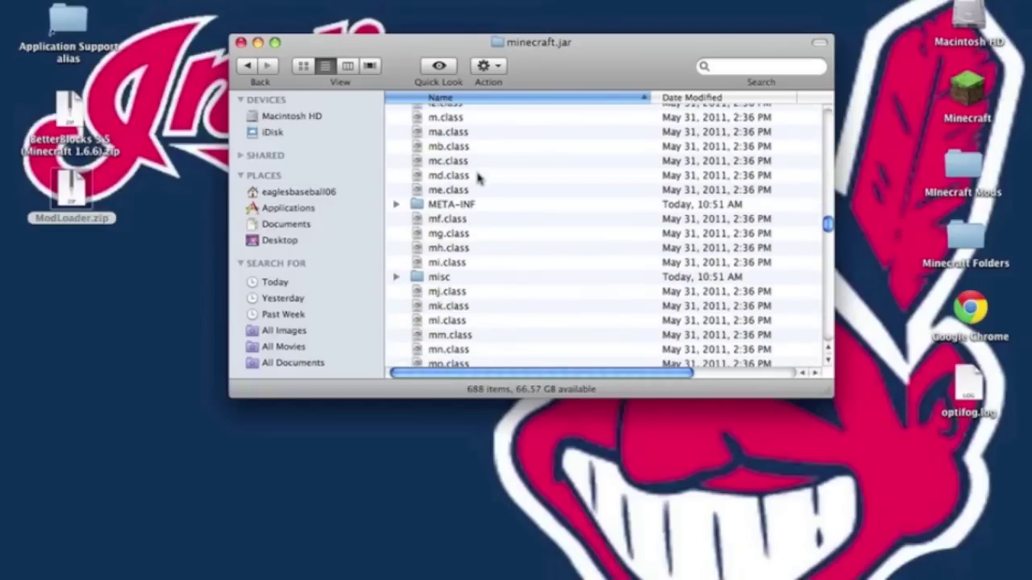
pyautogui.doubleClick(449, 207)
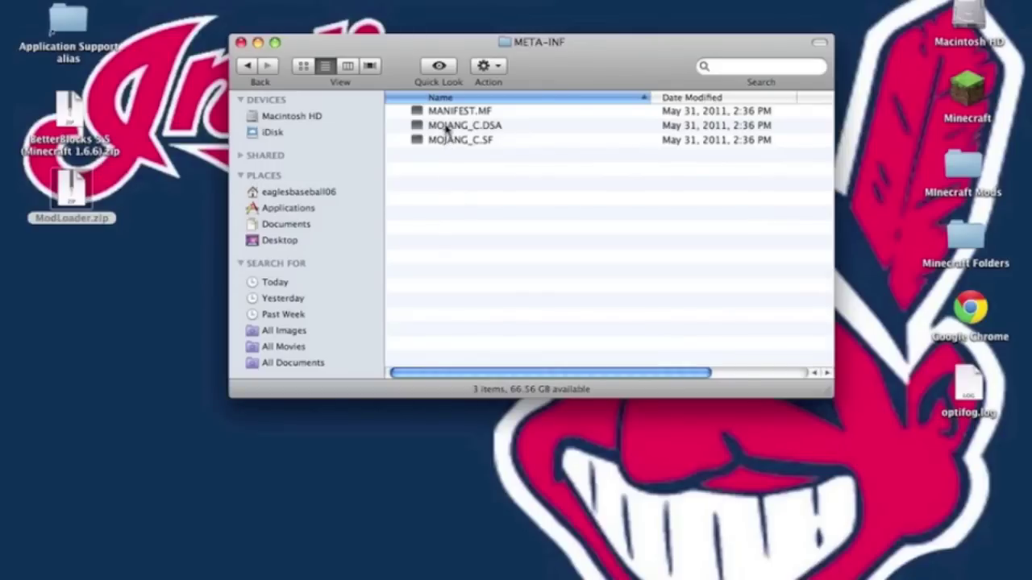
pyautogui.click(446, 129)
pyautogui.keyDown('shift'); pyautogui.click(443, 142); pyautogui.keyUp('shift')
pyautogui.rightClick(443, 142)
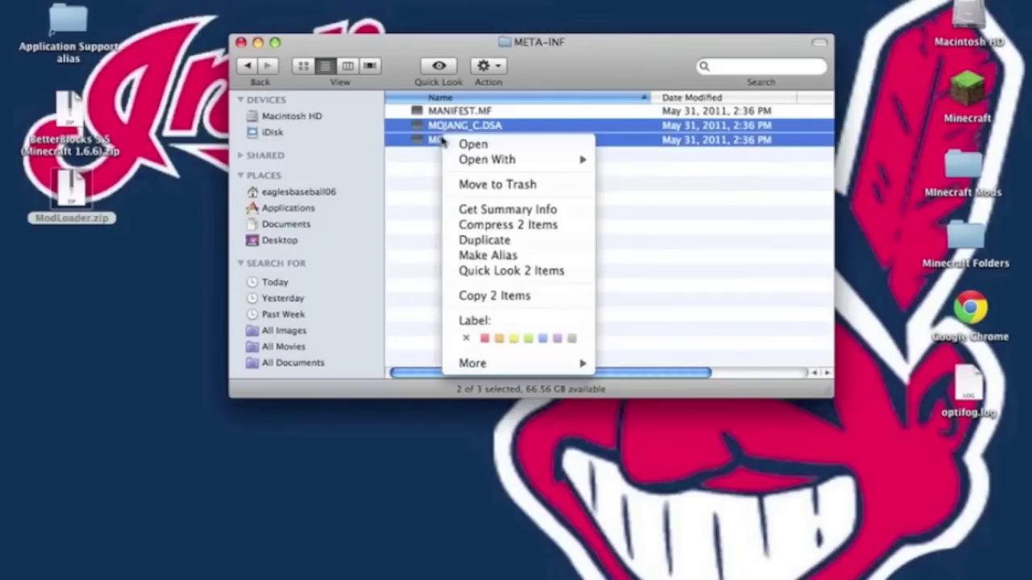
pyautogui.click(467, 184)
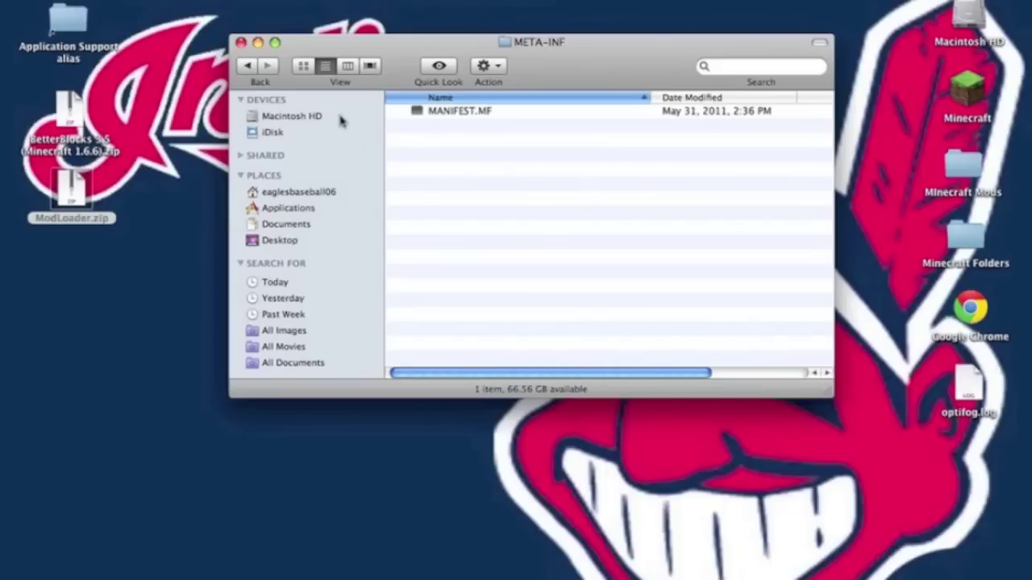
pyautogui.click(249, 67)
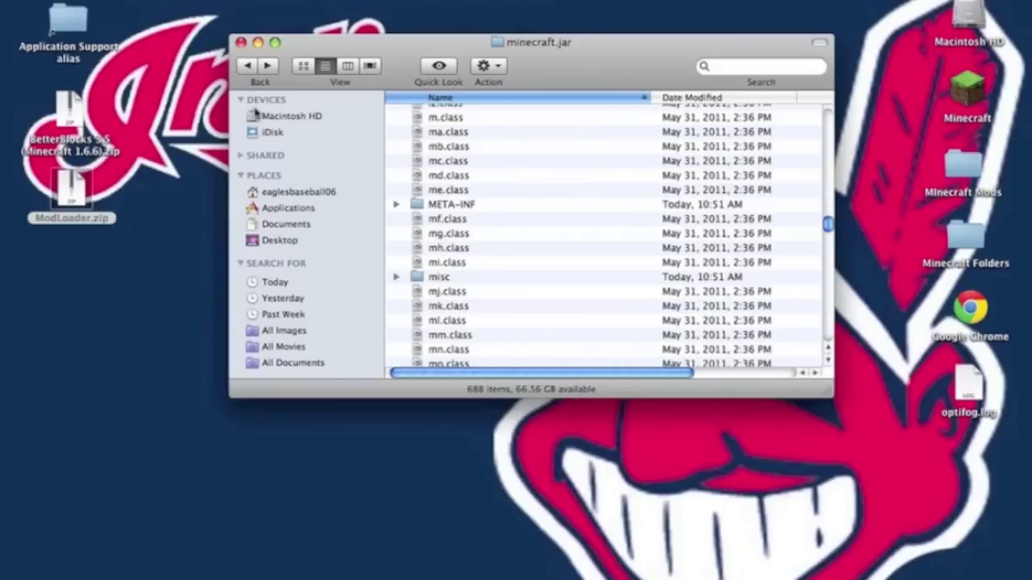
# Step: Extract ModLoader.zip on the desktop, move the extracted folder clear of the archive, and open it
pyautogui.doubleClick(68, 193)
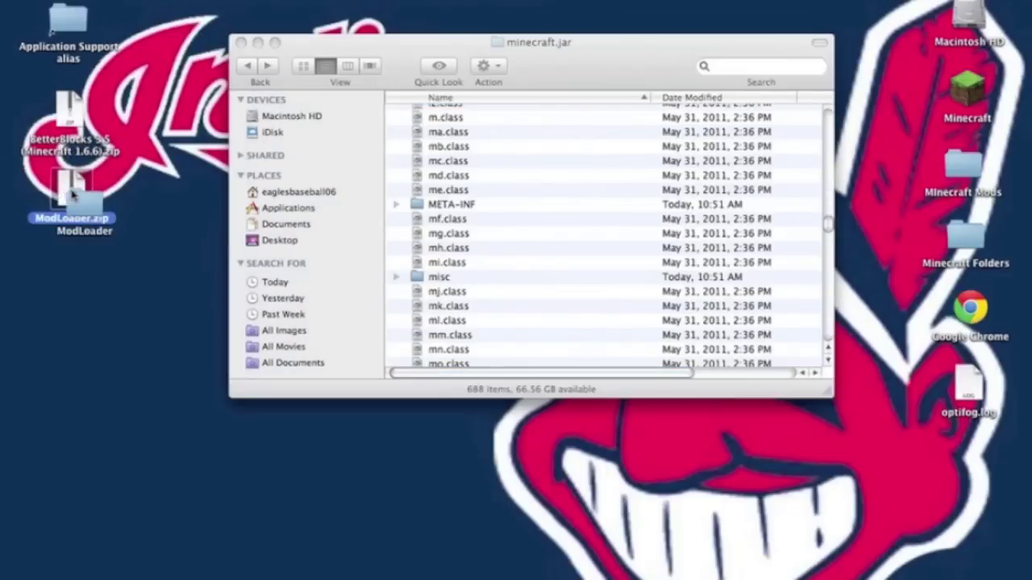
pyautogui.moveTo(83, 202); pyautogui.dragTo(141, 206)
pyautogui.doubleClick(142, 205)
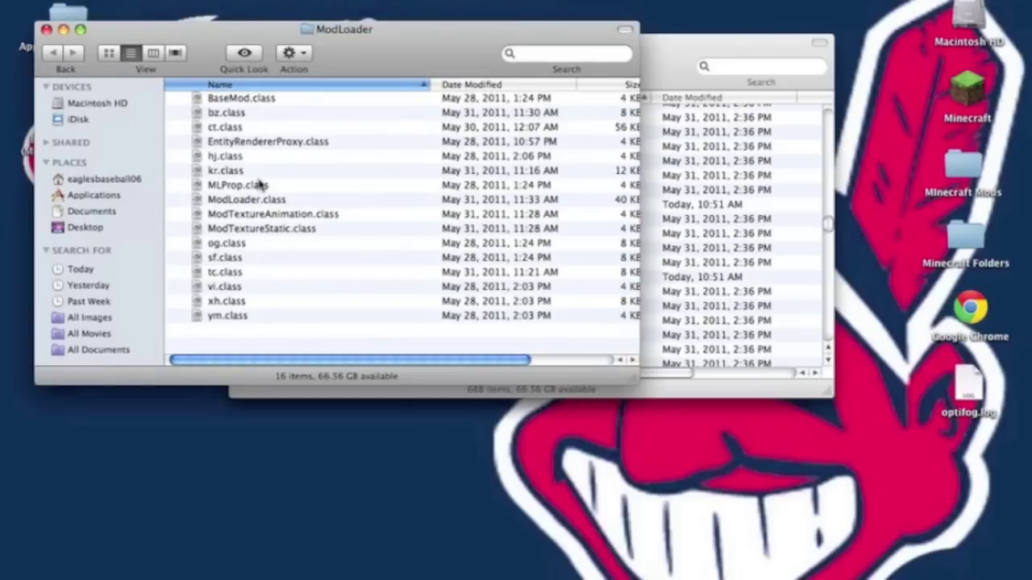
# Step: Put all 16 ModLoader class files into the minecraft.jar folder, replacing every existing file of the same name
pyautogui.click(234, 101)
pyautogui.keyDown('shift'); pyautogui.click(224, 301); pyautogui.keyUp('shift')
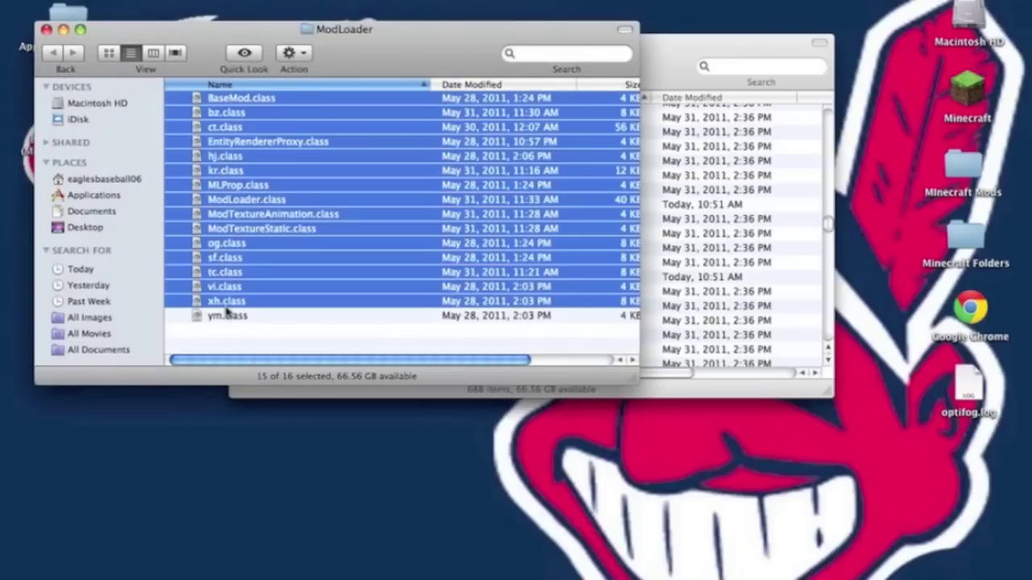
pyautogui.keyDown('shift'); pyautogui.click(227, 316); pyautogui.keyUp('shift')
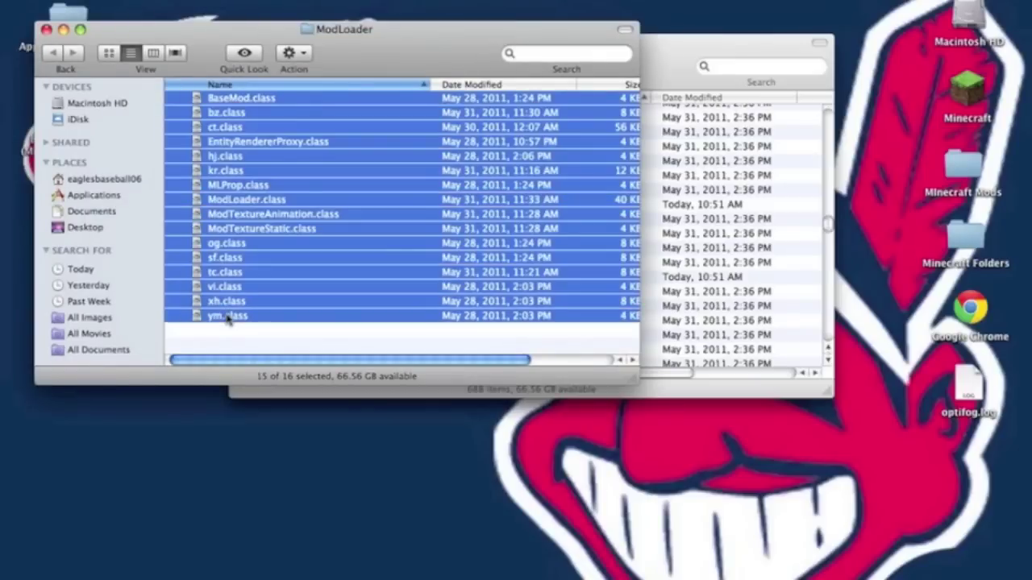
pyautogui.click(740, 309)
pyautogui.moveTo(746, 317); pyautogui.dragTo(742, 311)
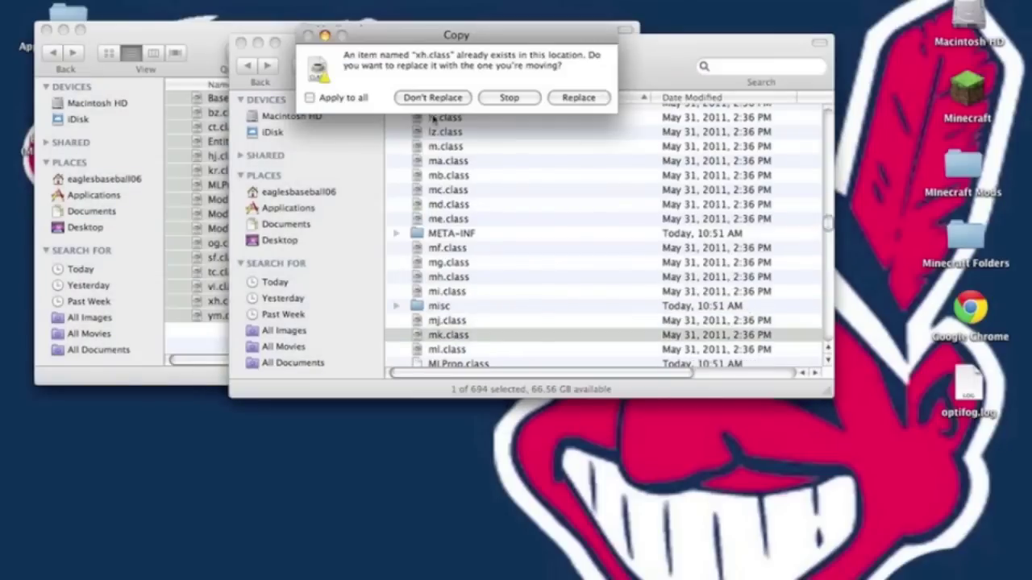
pyautogui.click(309, 98)
pyautogui.click(560, 100)
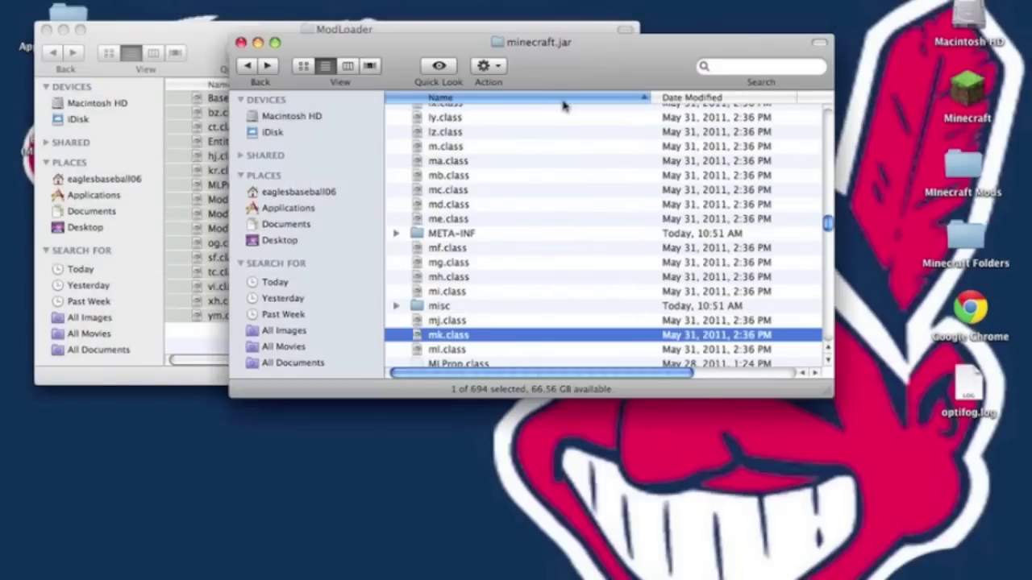
# Step: Close the ModLoader folder, move the extracted BetterBlocks 3.5 (Minecraft 1.6.6) folder clear of its archive, and open it
pyautogui.click(46, 31)
pyautogui.moveTo(68, 101); pyautogui.dragTo(154, 117)
pyautogui.doubleClick(154, 117)
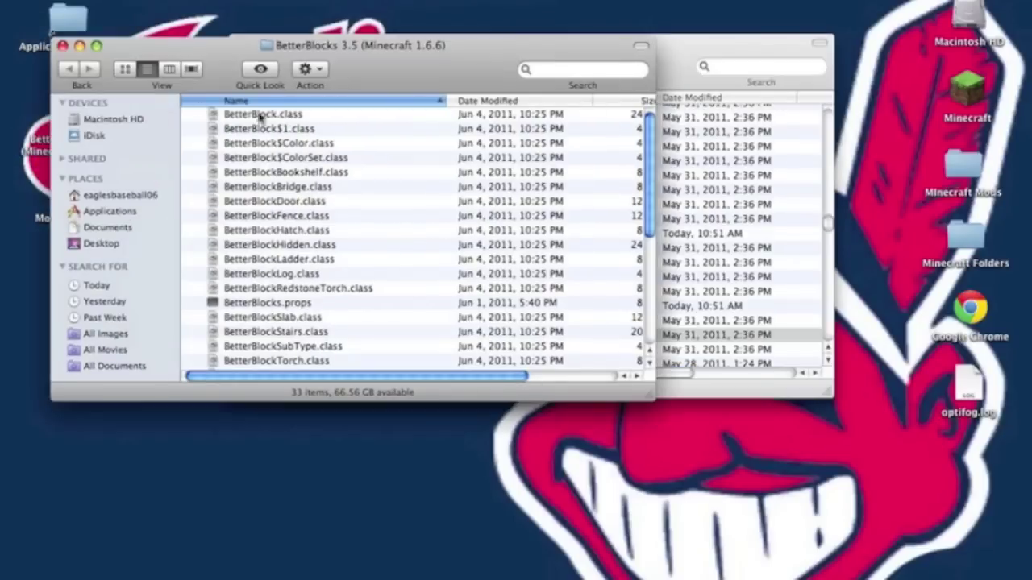
# Step: Put all BetterBlocks files except BetterBlocks.props into the minecraft.jar folder, replacing the existing qs.class
pyautogui.click(280, 120)
pyautogui.scroll(-5, 282, 245)
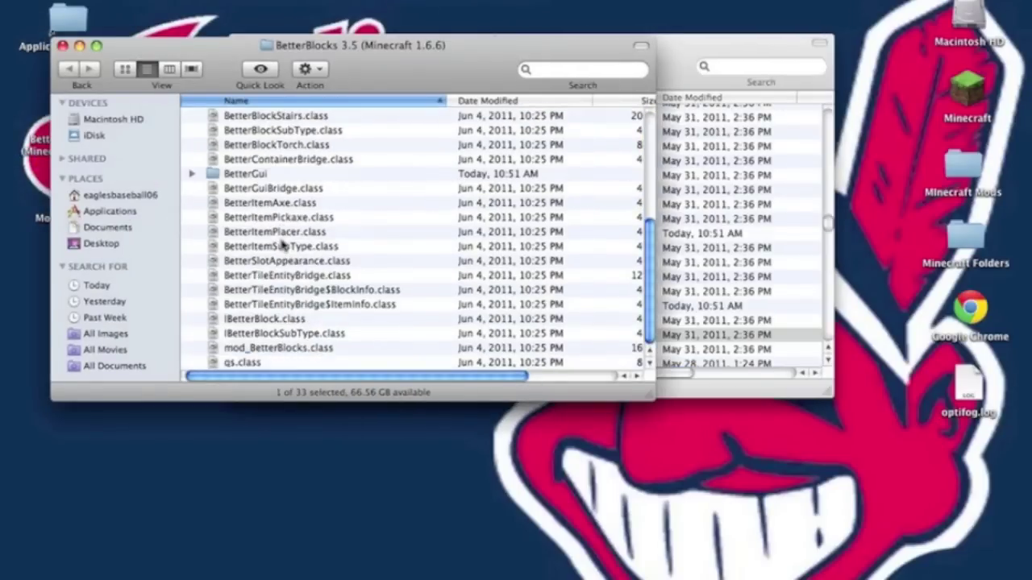
pyautogui.press('super+a')
pyautogui.scroll(-2, 244, 360)
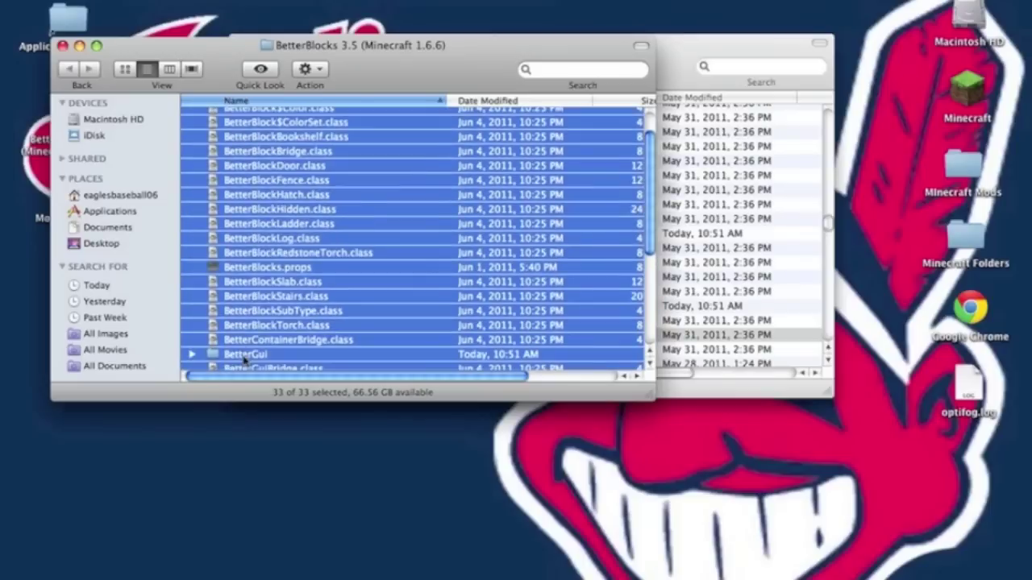
pyautogui.keyDown('super'); pyautogui.click(249, 270); pyautogui.keyUp('super')
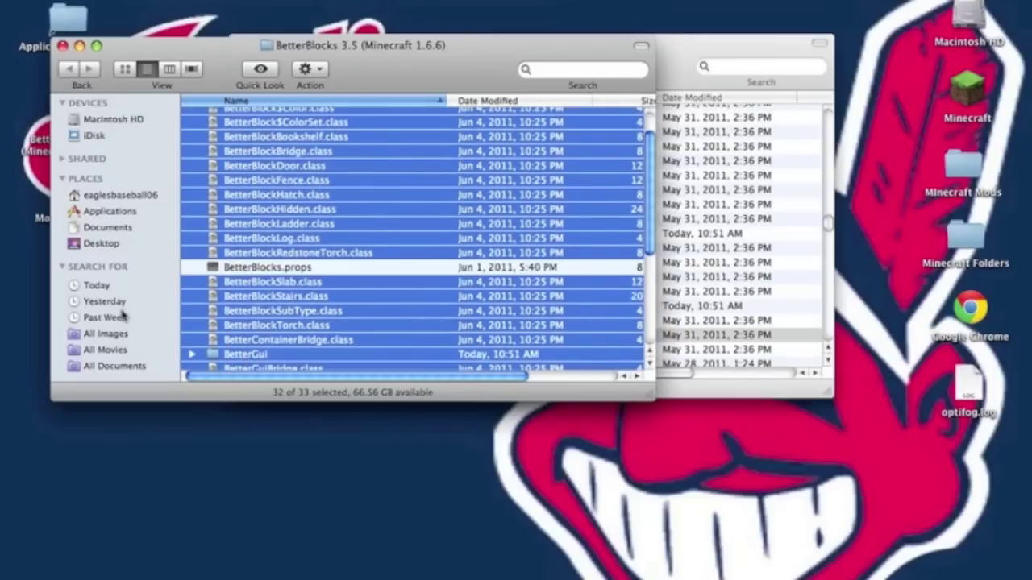
pyautogui.click(692, 309)
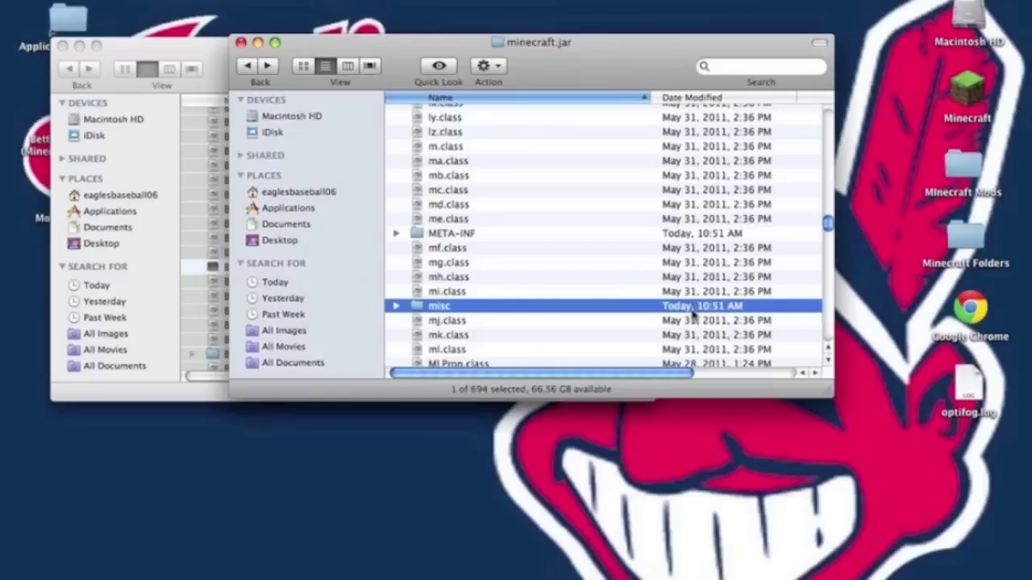
pyautogui.press('super+v')
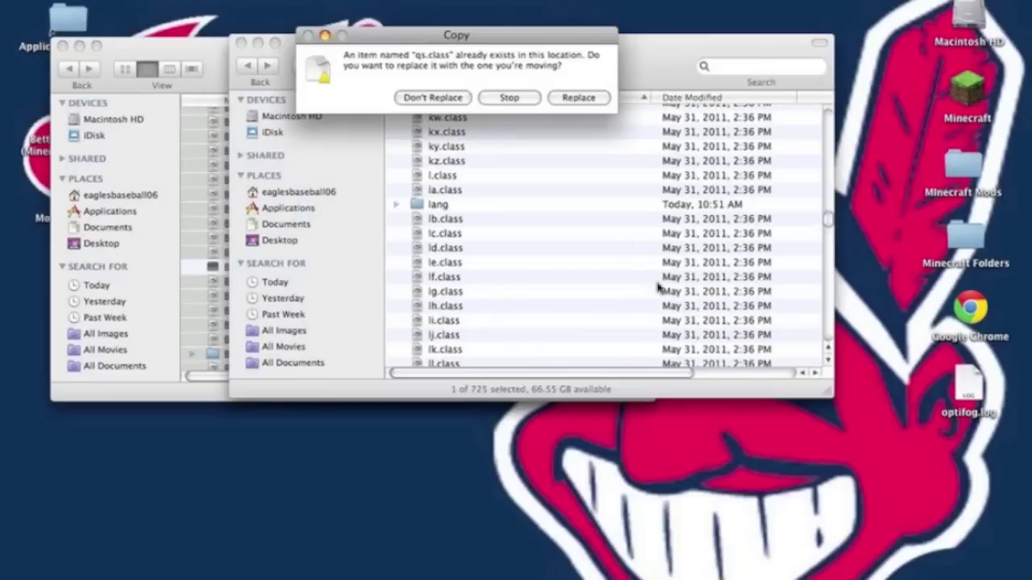
pyautogui.click(578, 97)
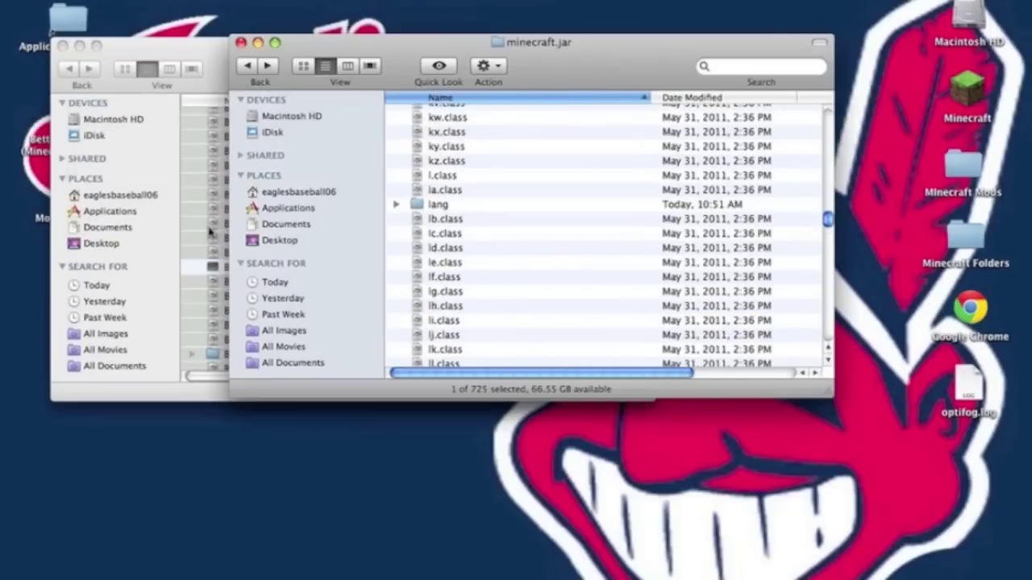
# Step: Move BetterBlocks.props into the bin folder that contains minecraft.jar, and close both folder windows
pyautogui.click(209, 233)
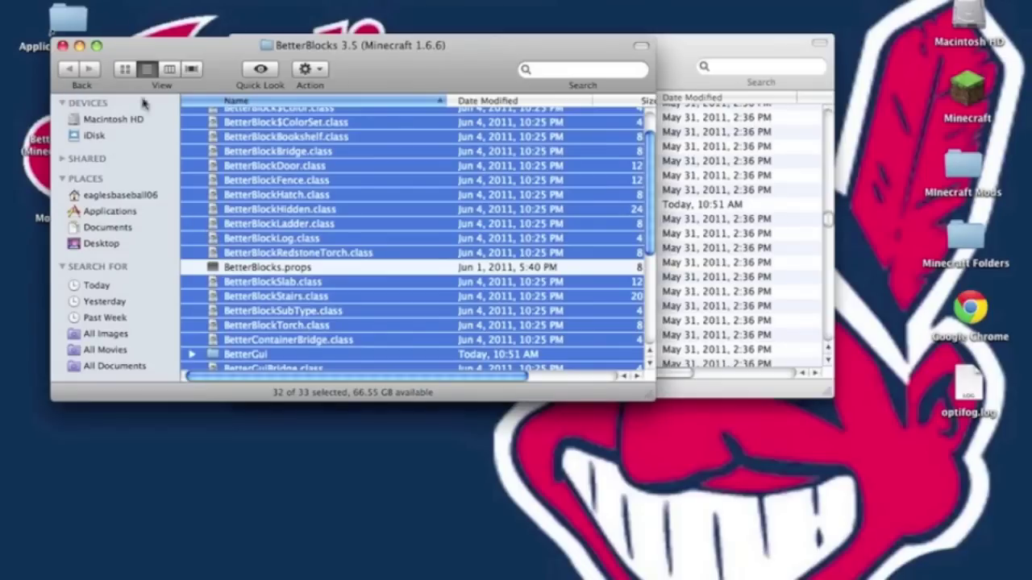
pyautogui.click(674, 62)
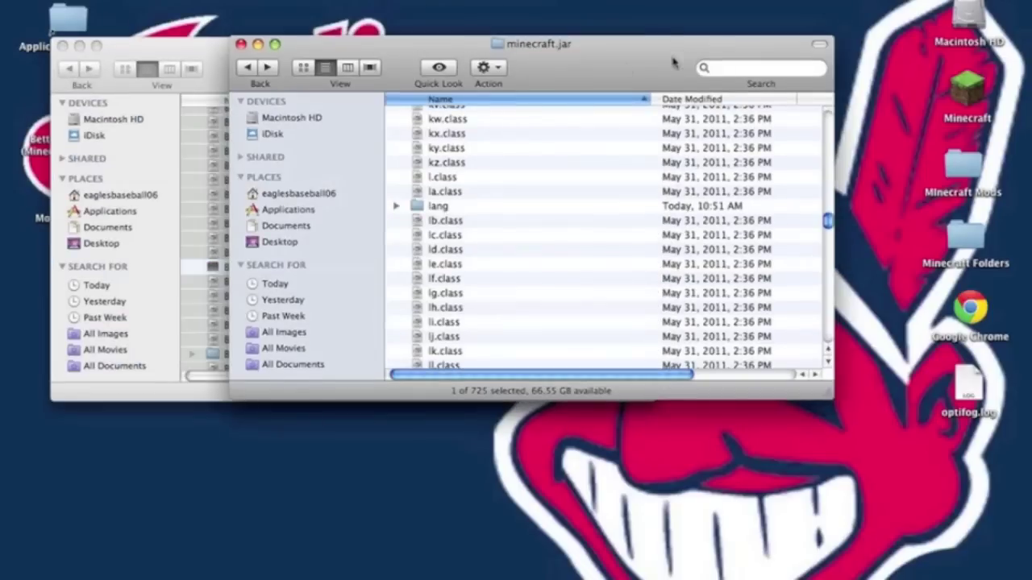
pyautogui.click(247, 69)
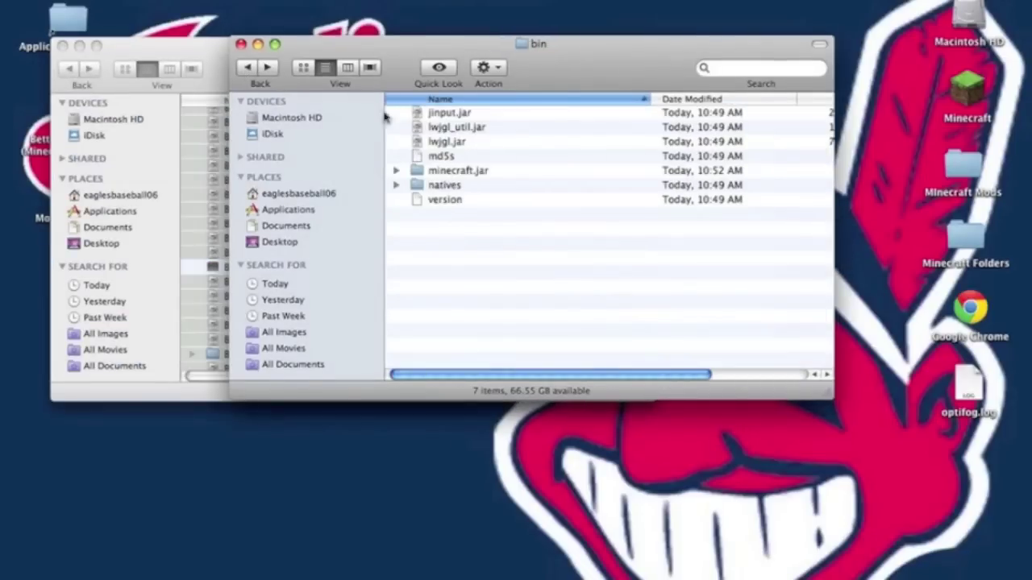
pyautogui.click(183, 289)
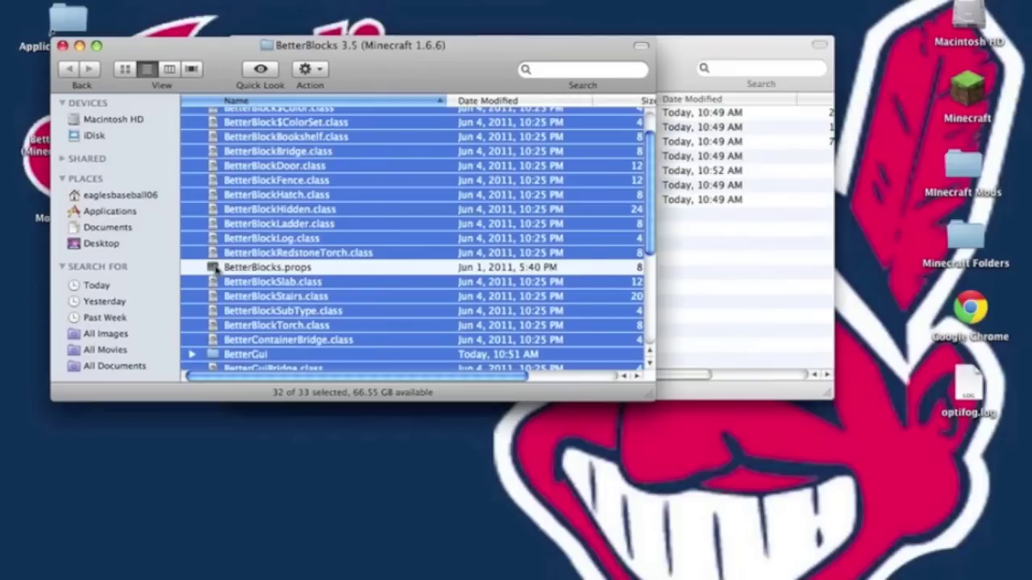
pyautogui.moveTo(213, 268); pyautogui.dragTo(689, 317)
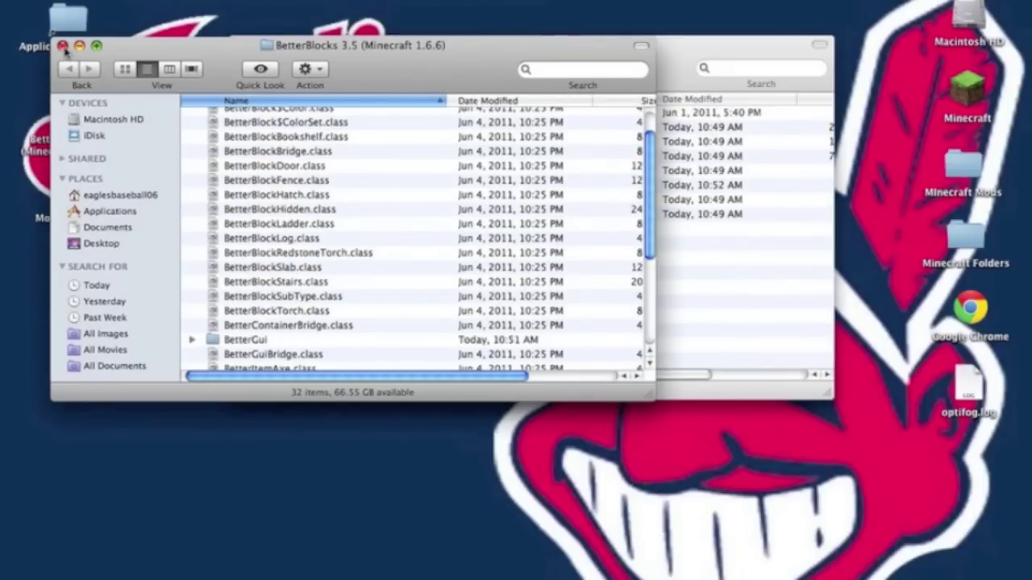
pyautogui.click(62, 46)
pyautogui.click(240, 45)
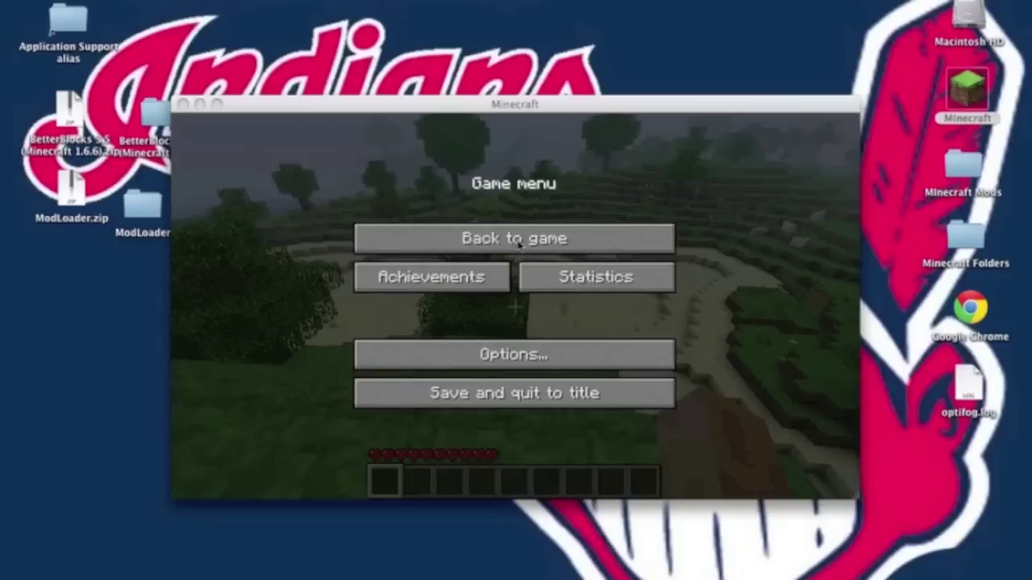
# Step: Resume the game in Minecraft, add a stack of Netherrack Fence to the inventory, and place three fence pieces on the grass
pyautogui.click(517, 242)
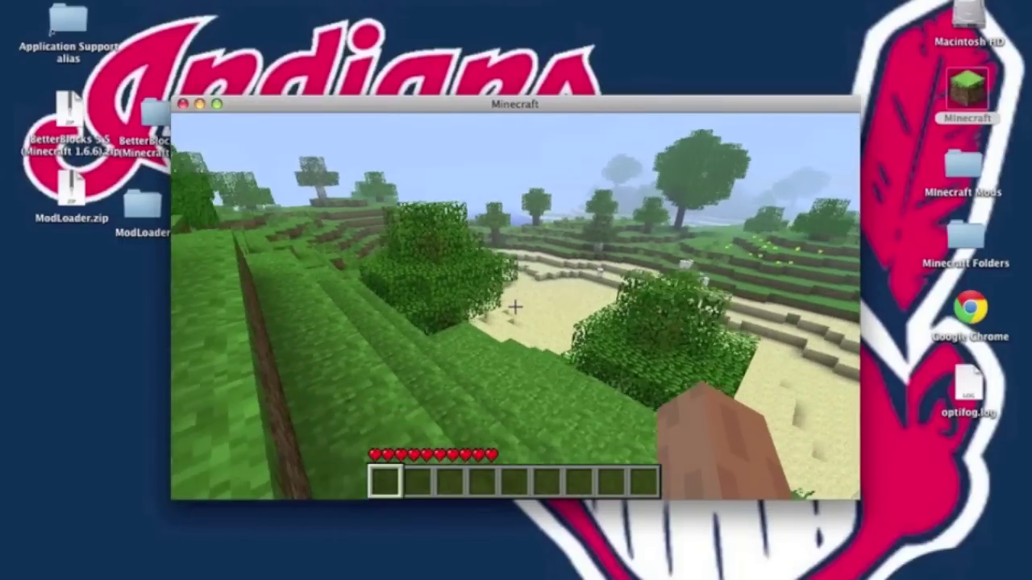
pyautogui.press('e')
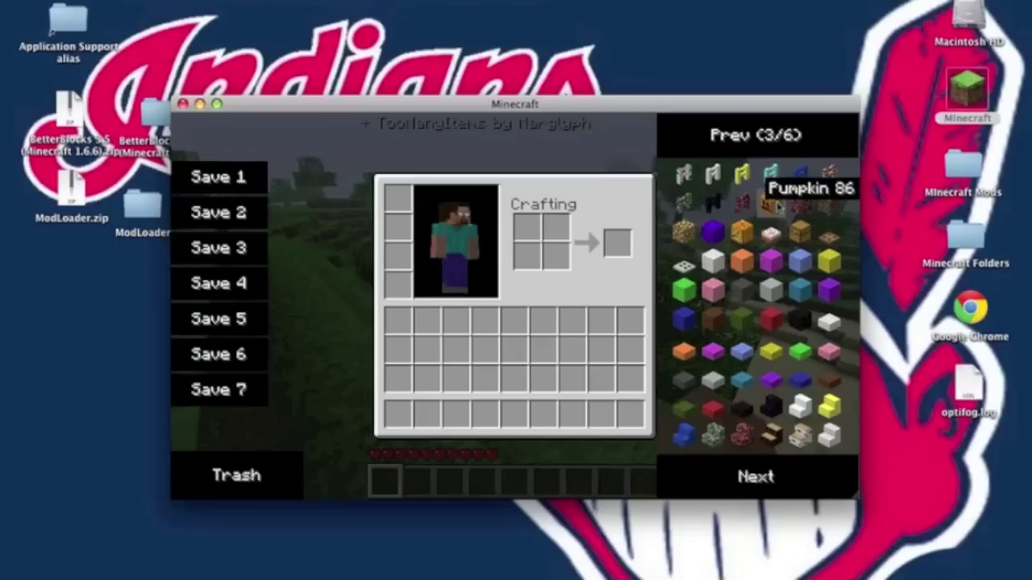
pyautogui.click(799, 202)
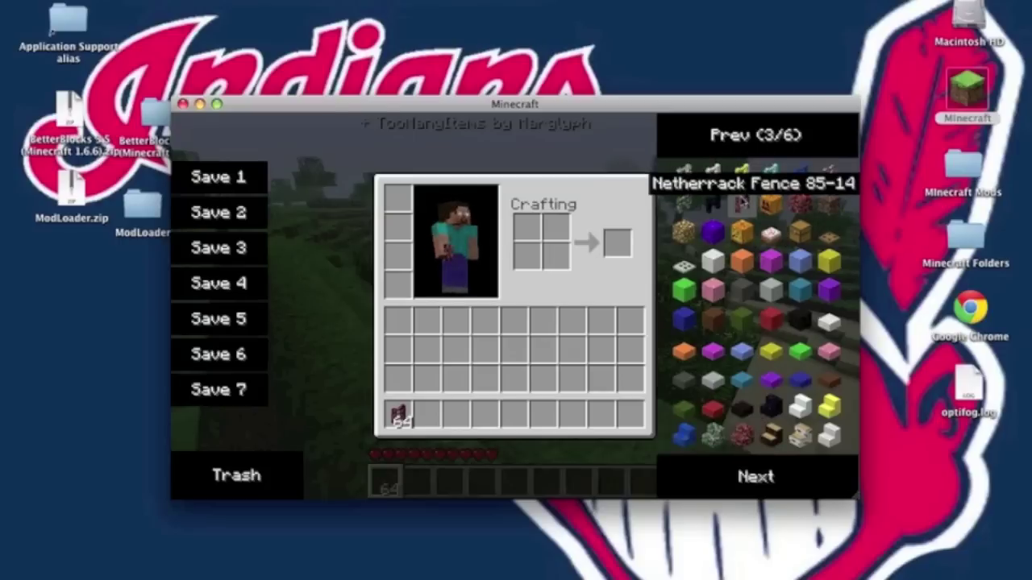
pyautogui.press('e')
pyautogui.rightClick(515, 306)
pyautogui.rightClick(515, 306)
pyautogui.rightClick(515, 306)
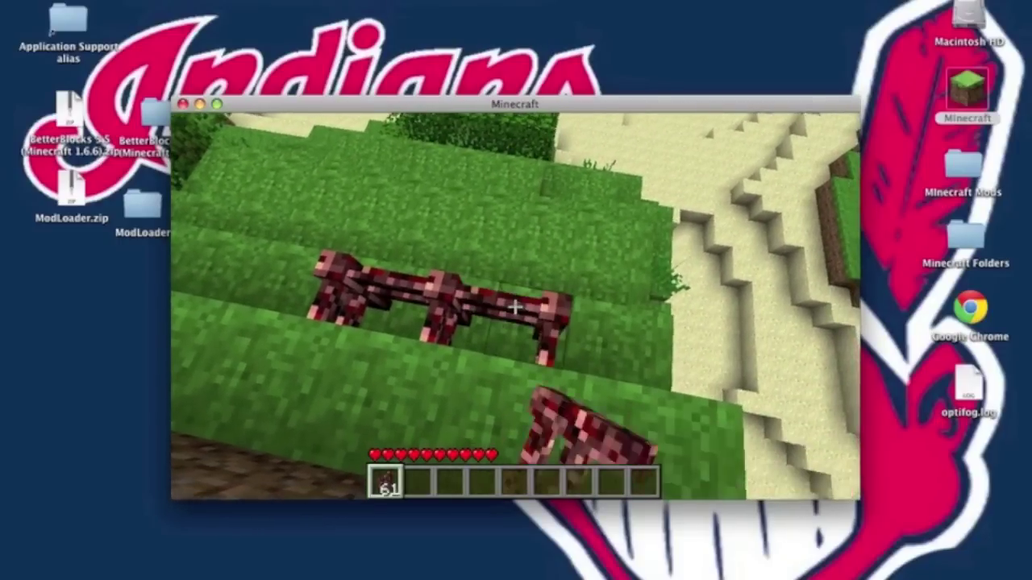
# Step: Look through the pages of the TooManyItems list for the blocks added by BetterBlocks
pyautogui.press('e')
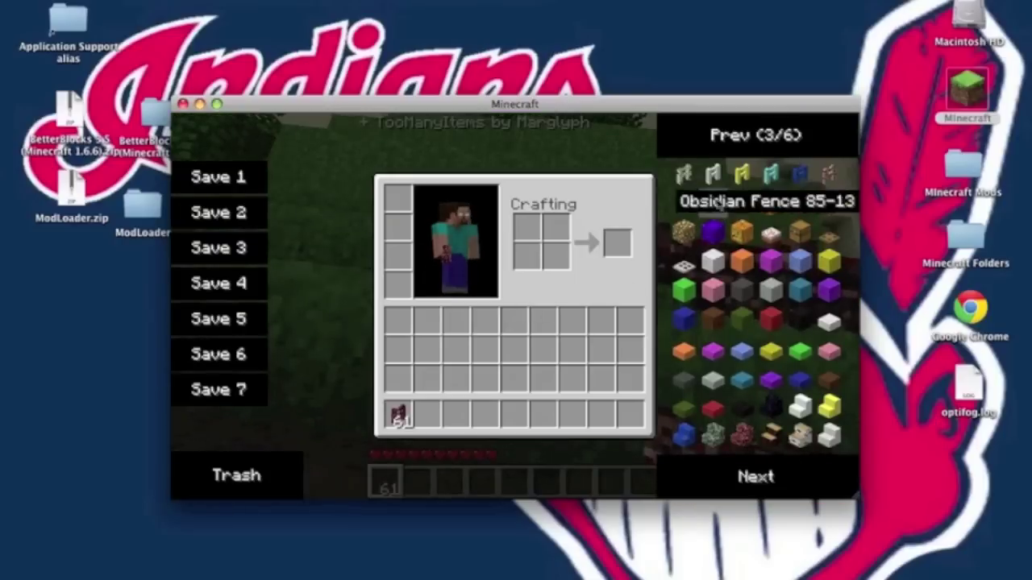
pyautogui.click(705, 152)
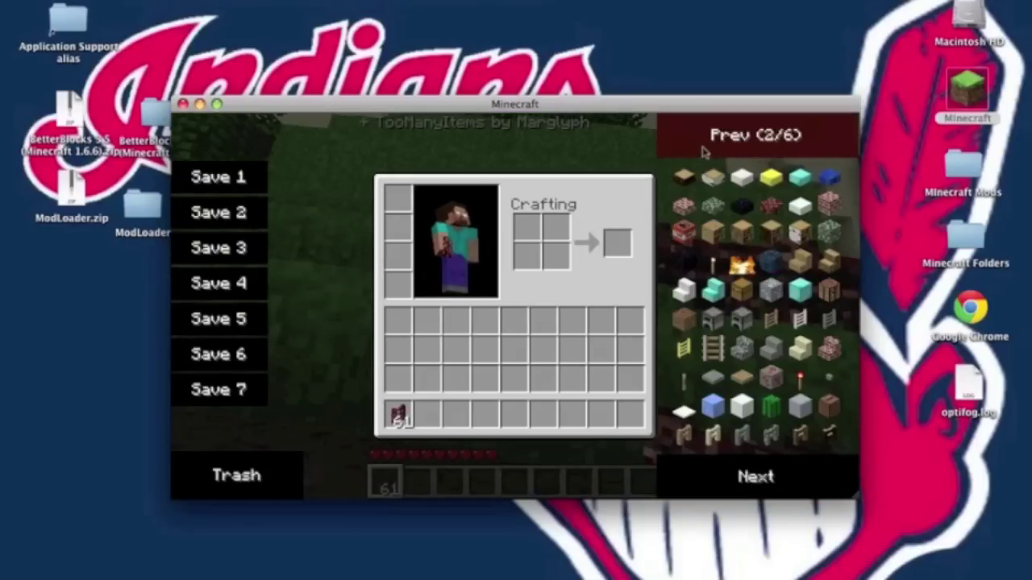
pyautogui.click(704, 152)
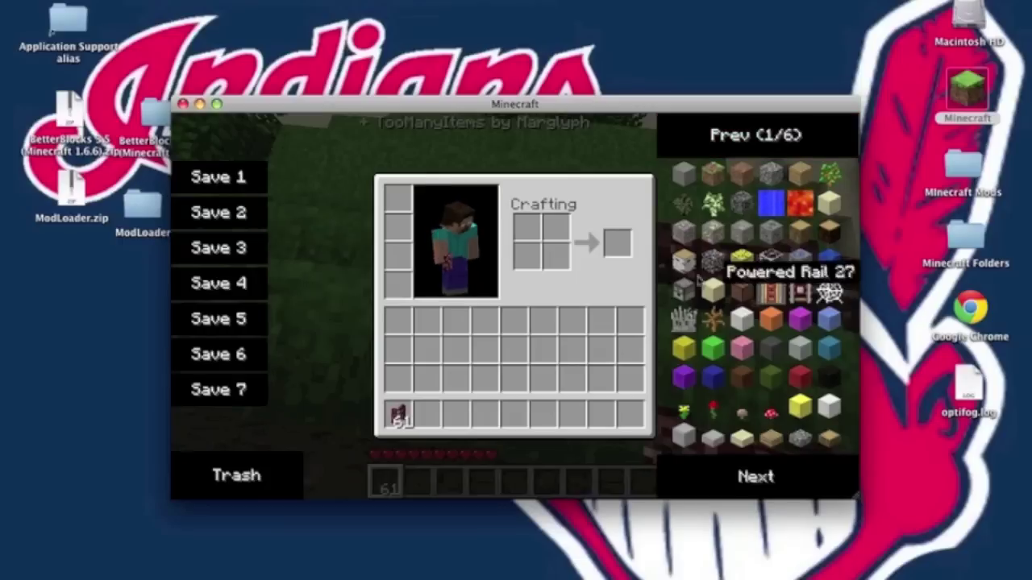
pyautogui.click(747, 124)
pyautogui.click(747, 125)
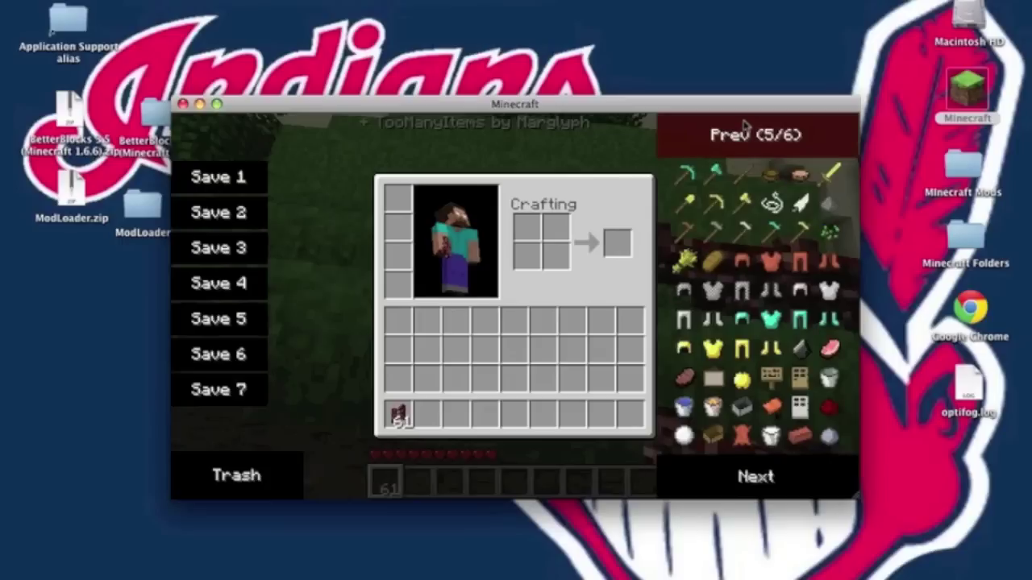
pyautogui.click(747, 126)
pyautogui.click(746, 126)
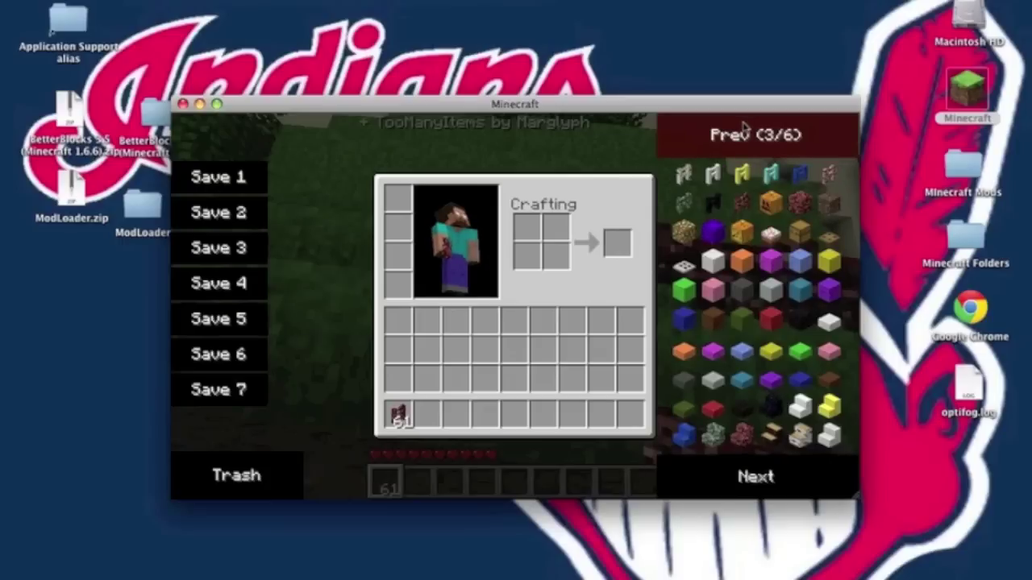
pyautogui.click(746, 134)
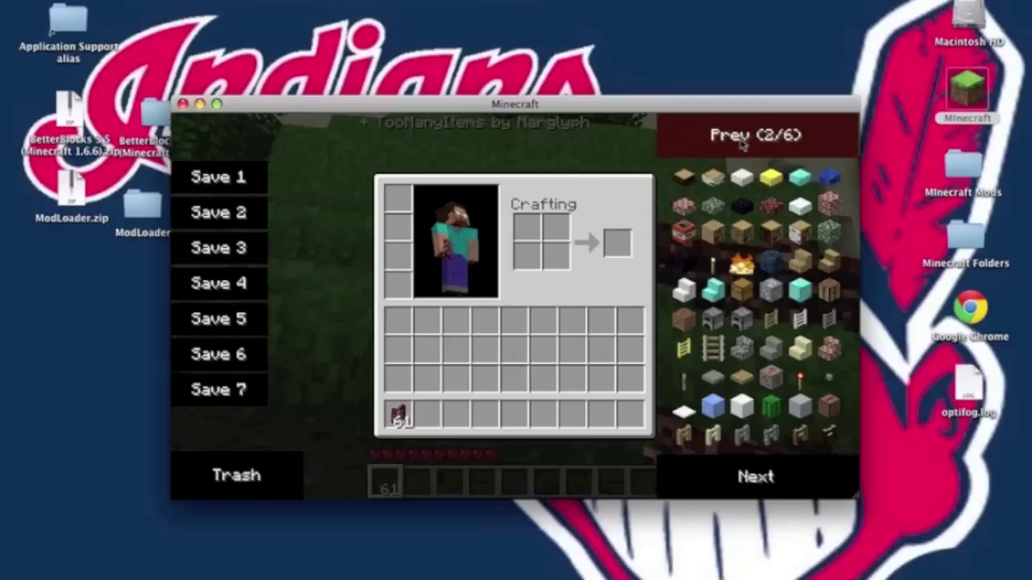
pyautogui.click(743, 141)
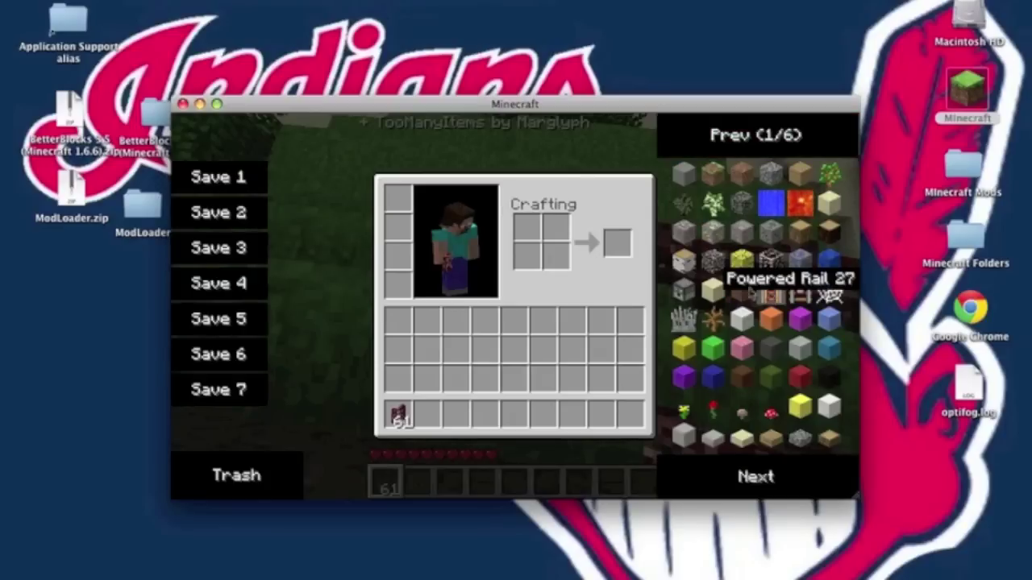
# Step: Add stacks of glass and torches to the inventory and place one glass block at the end of the netherrack fence
pyautogui.click(725, 135)
pyautogui.click(755, 479)
pyautogui.click(770, 290)
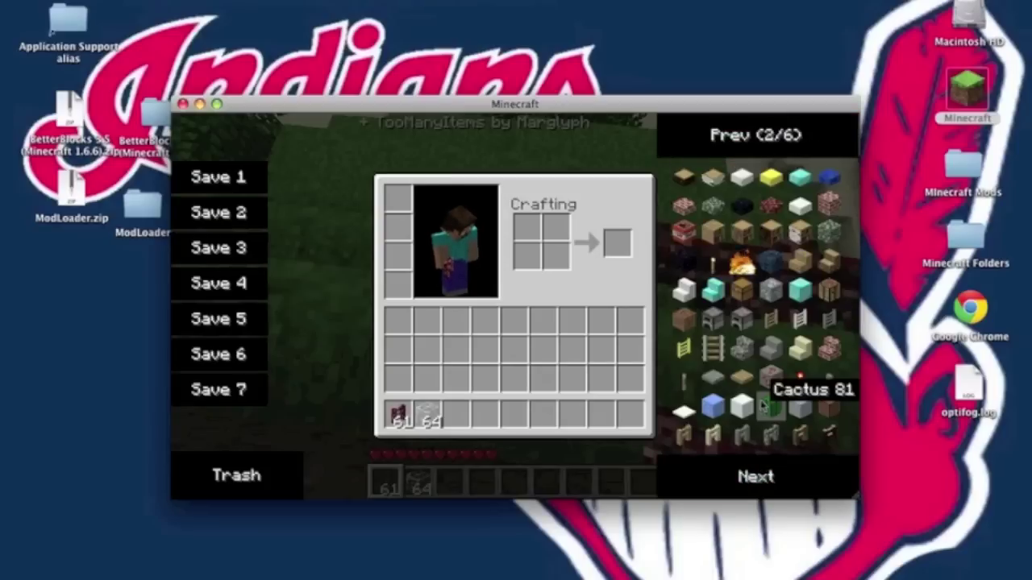
pyautogui.click(712, 265)
pyautogui.press('e')
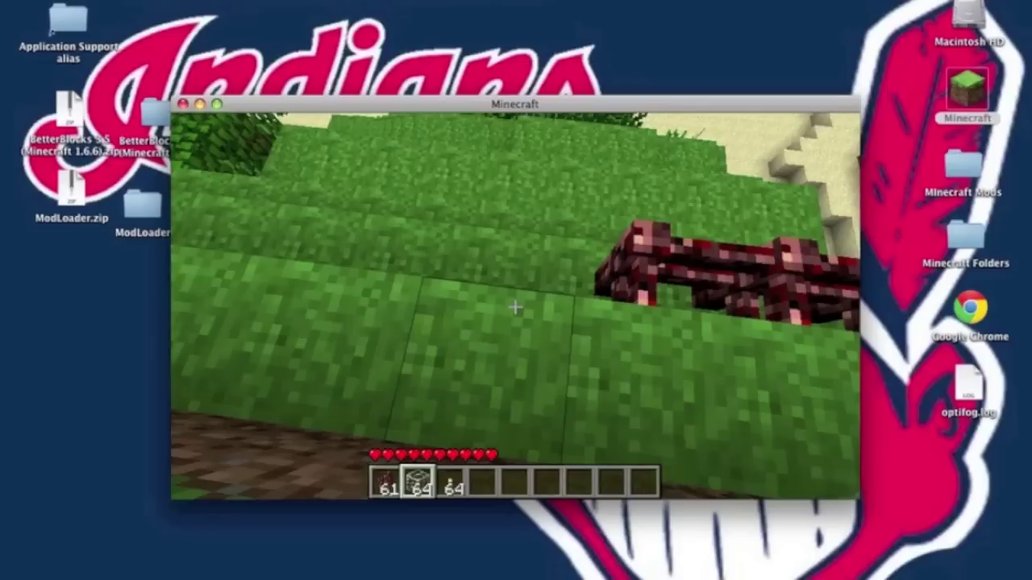
pyautogui.rightClick(514, 306)
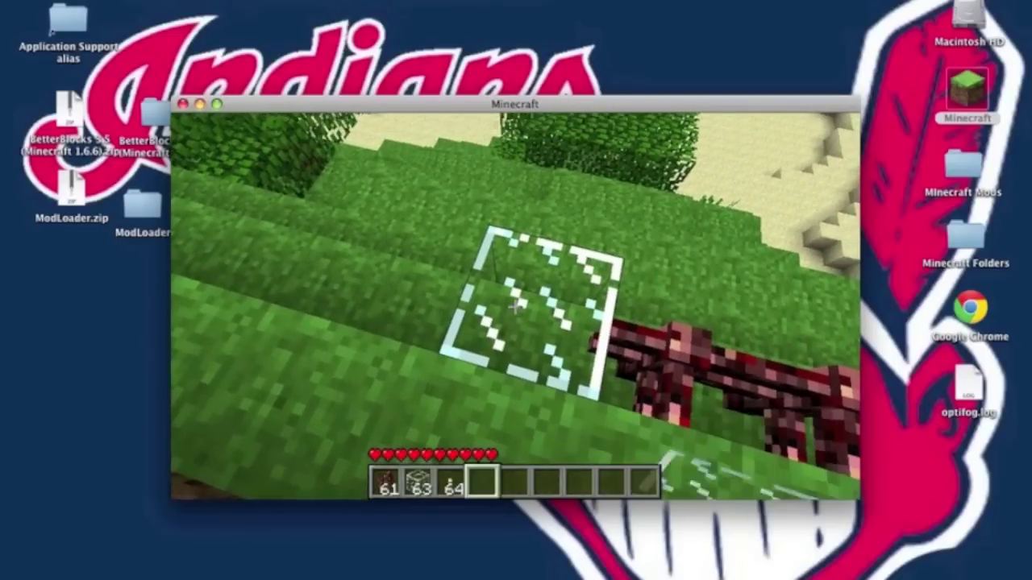
# Step: Place torches on the top and side of the glass block and along the netherrack fence
pyautogui.press('3')
pyautogui.rightClick(514, 306)
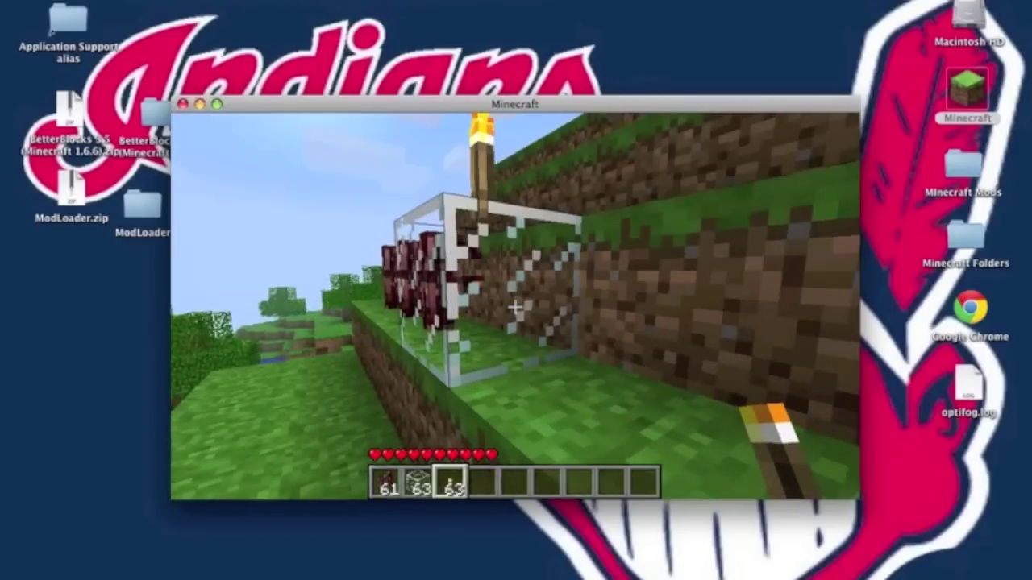
pyautogui.rightClick(514, 306)
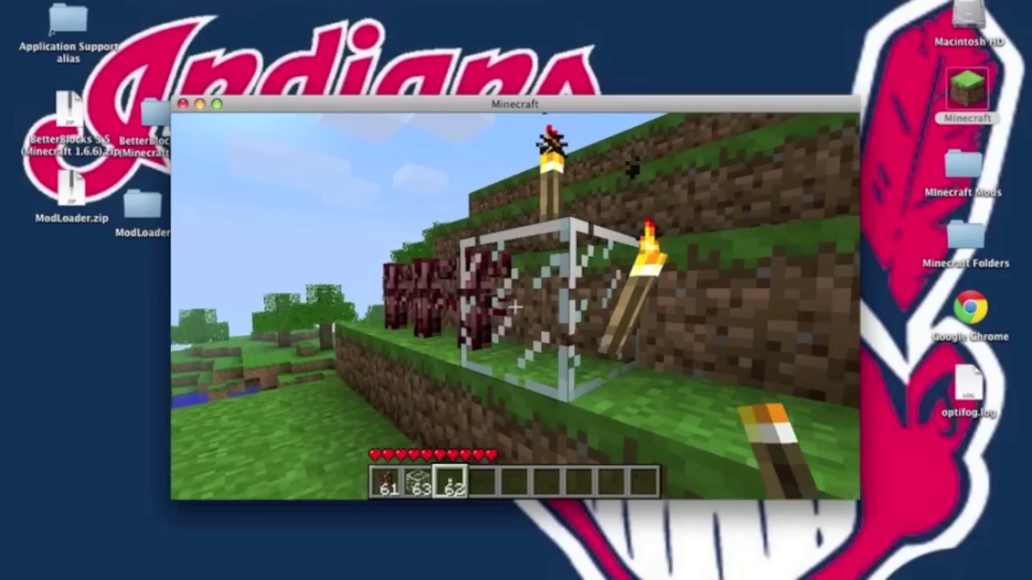
pyautogui.rightClick(515, 306)
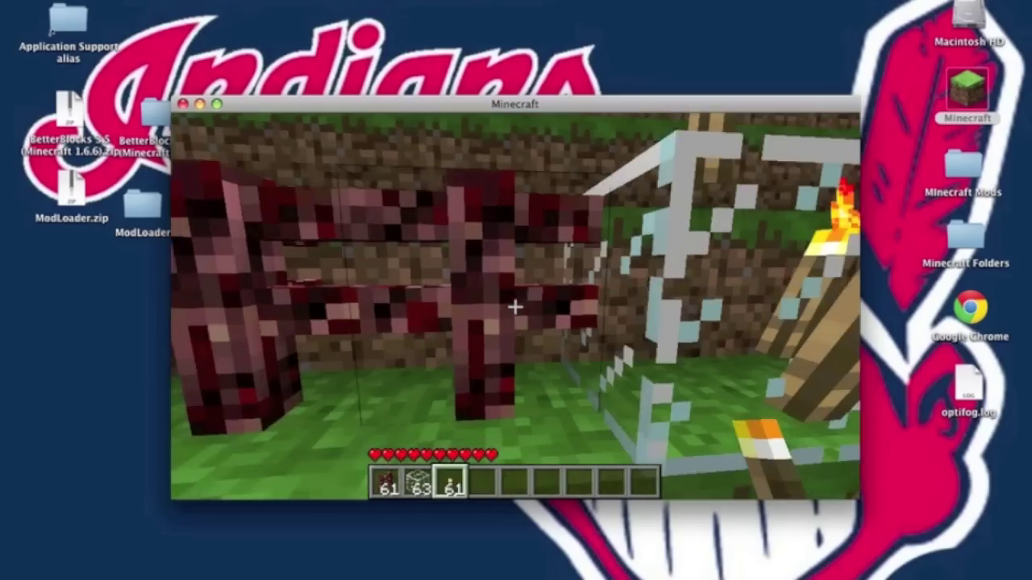
pyautogui.rightClick(515, 306)
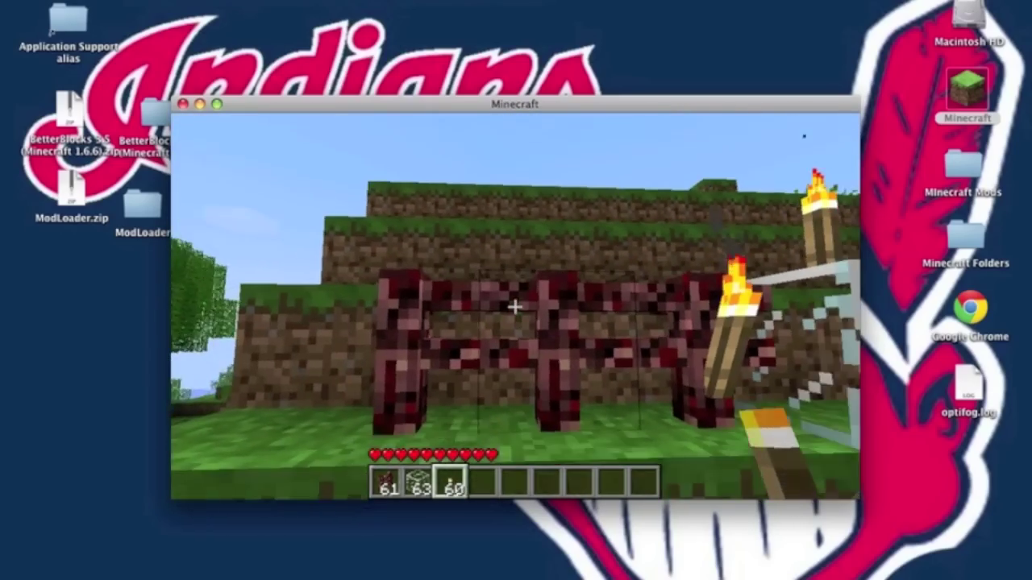
pyautogui.rightClick(514, 306)
pyautogui.rightClick(515, 307)
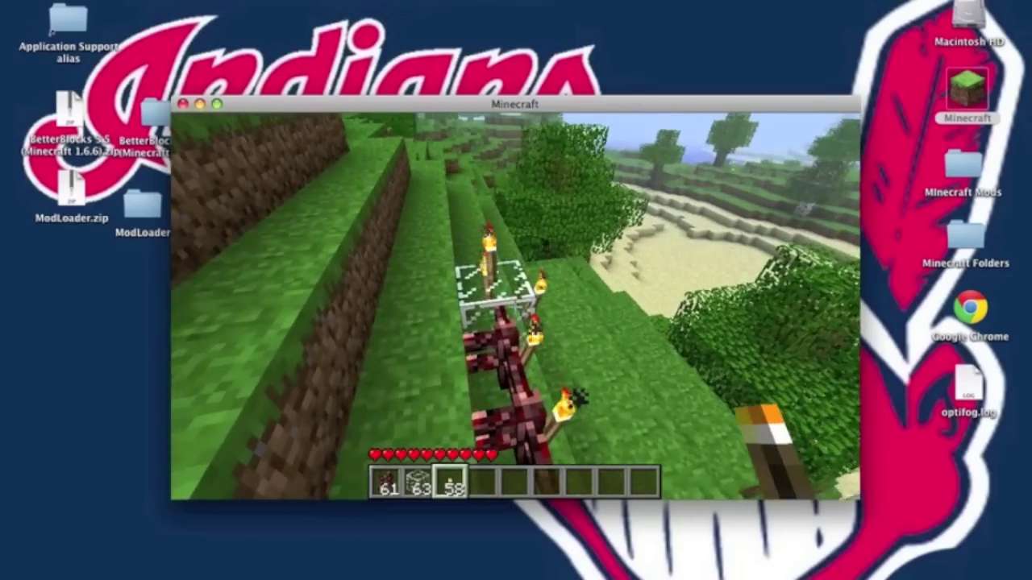
pyautogui.rightClick(514, 306)
pyautogui.rightClick(514, 307)
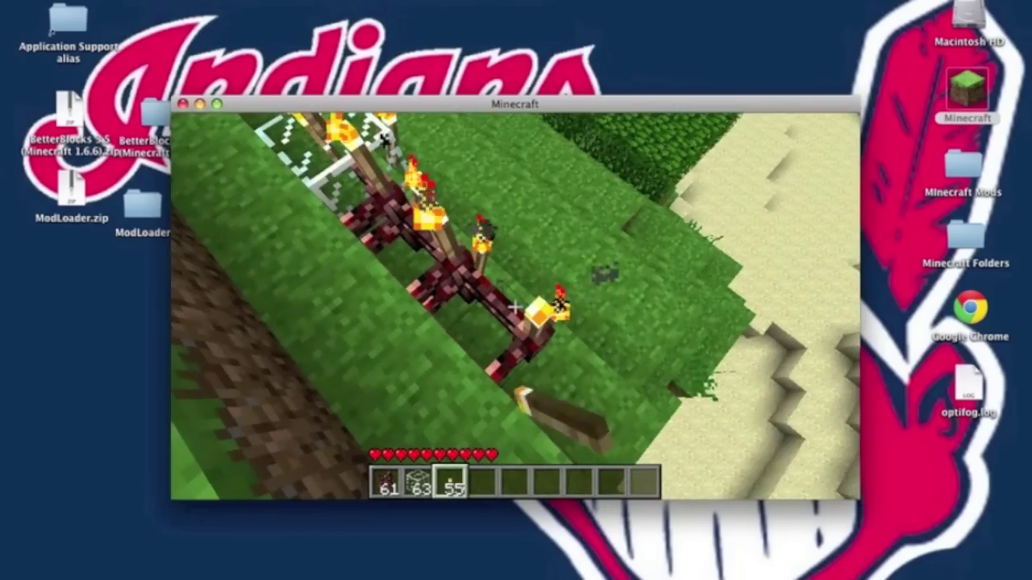